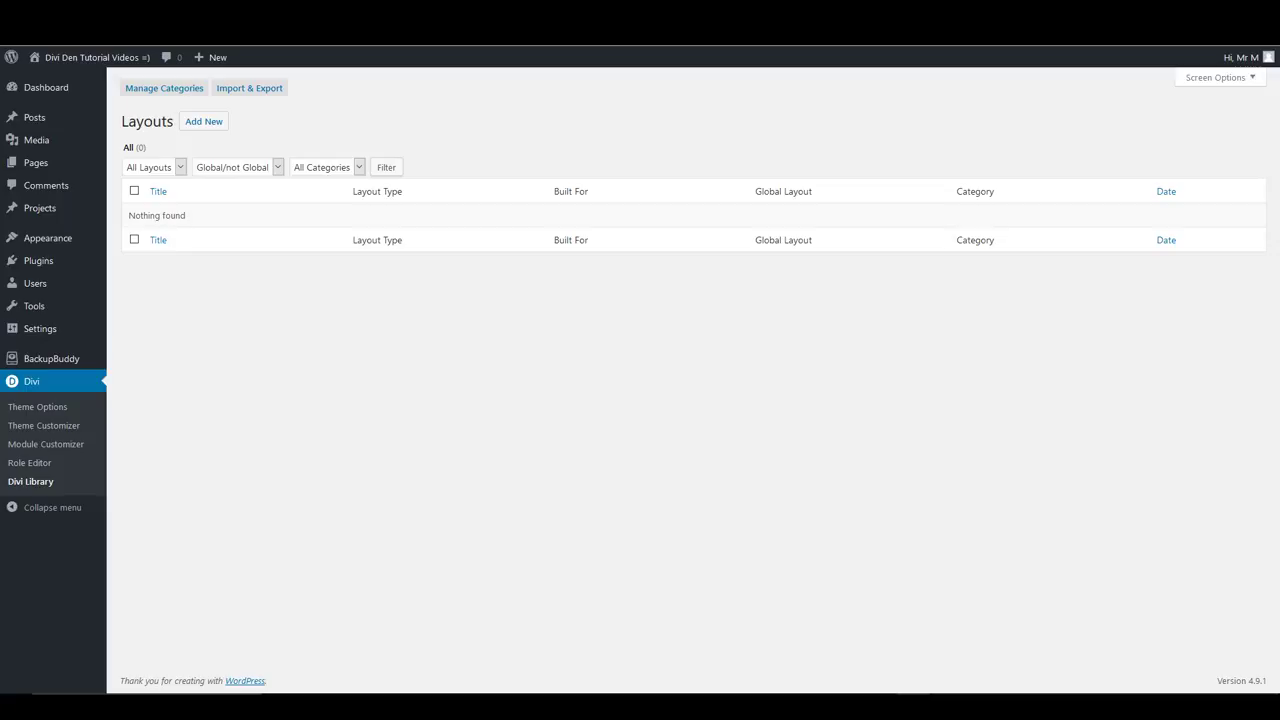
Step: Open the layout library's import dialog and start choosing a file to import
left_click(160, 617)
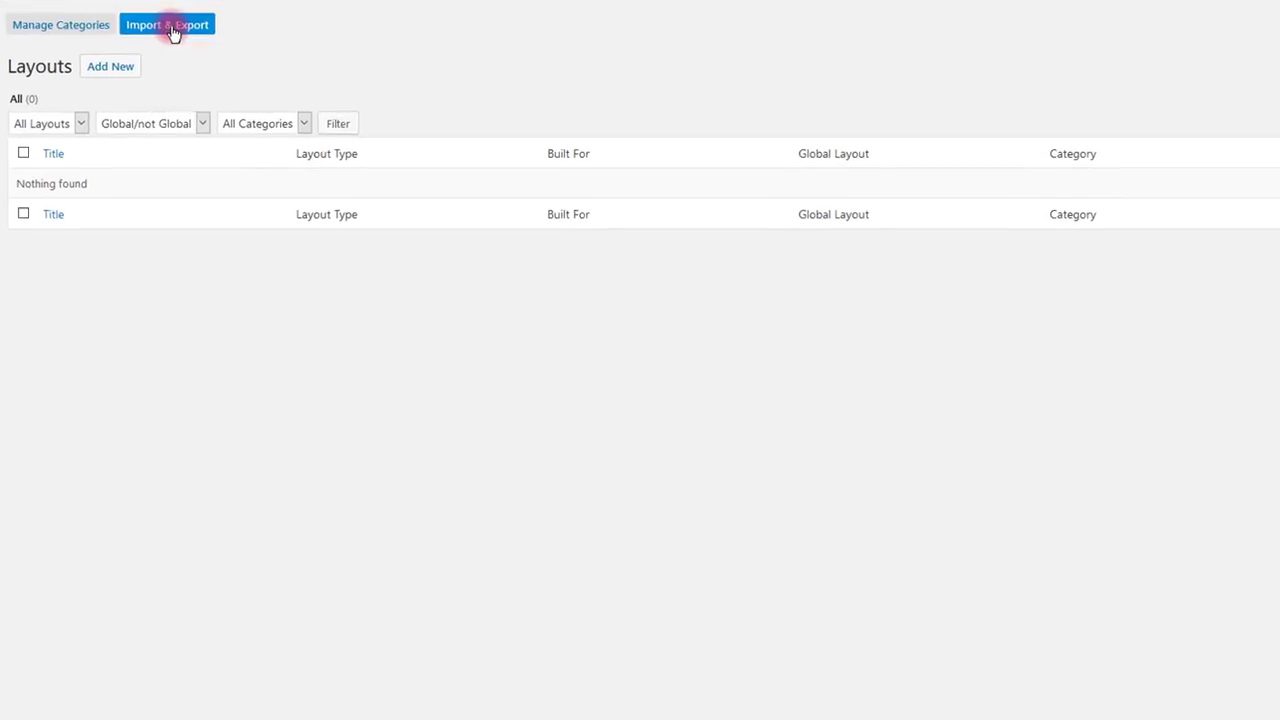
left_click(172, 31)
left_click(733, 457)
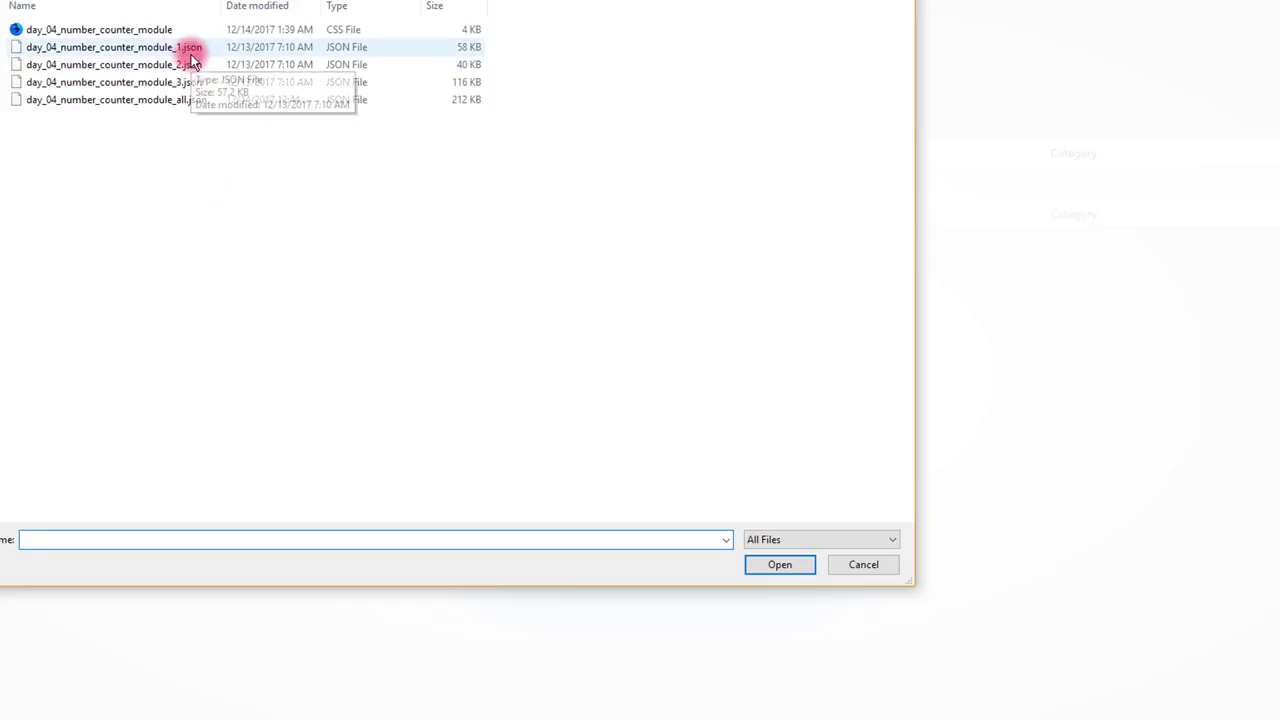
Step: Review the individual day_04_number_counter_module JSON files and the accompanying CSS file in the product folder
left_click(191, 54)
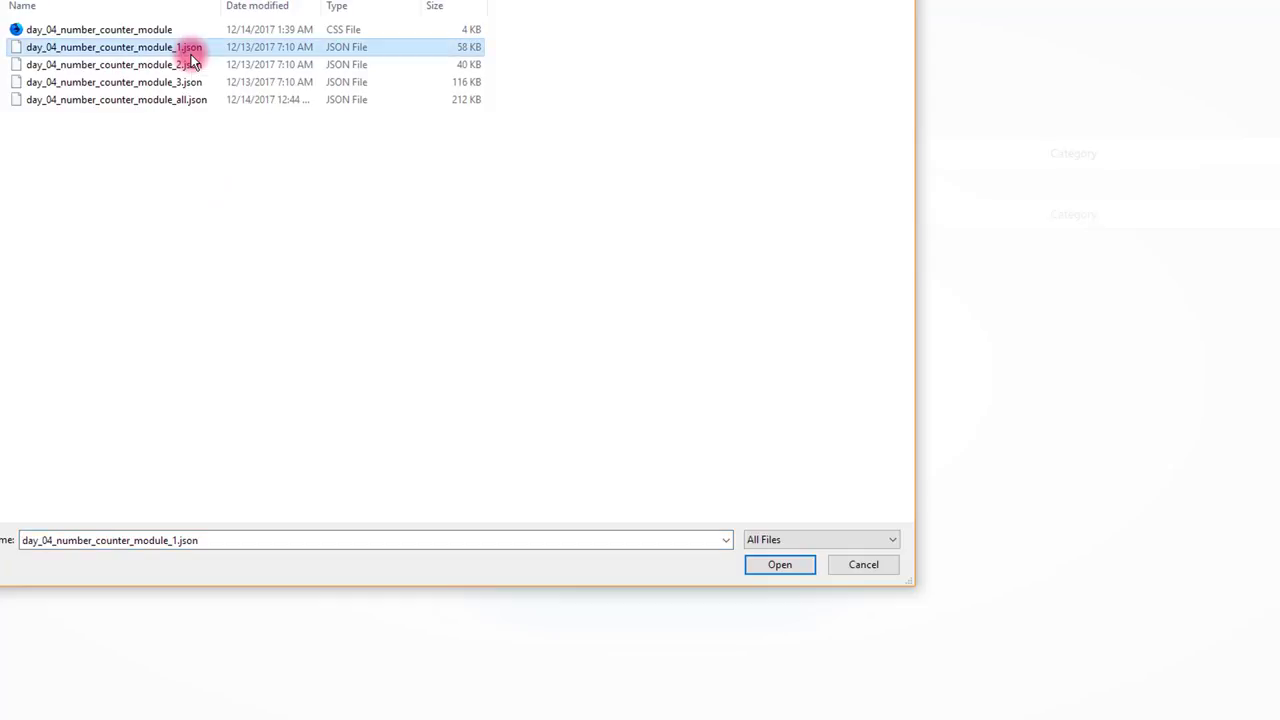
left_click(197, 66)
left_click(189, 80)
left_click(192, 62)
left_click(177, 47)
left_click(177, 64)
left_click(177, 81)
left_click(167, 48)
left_click(166, 64)
left_click(166, 81)
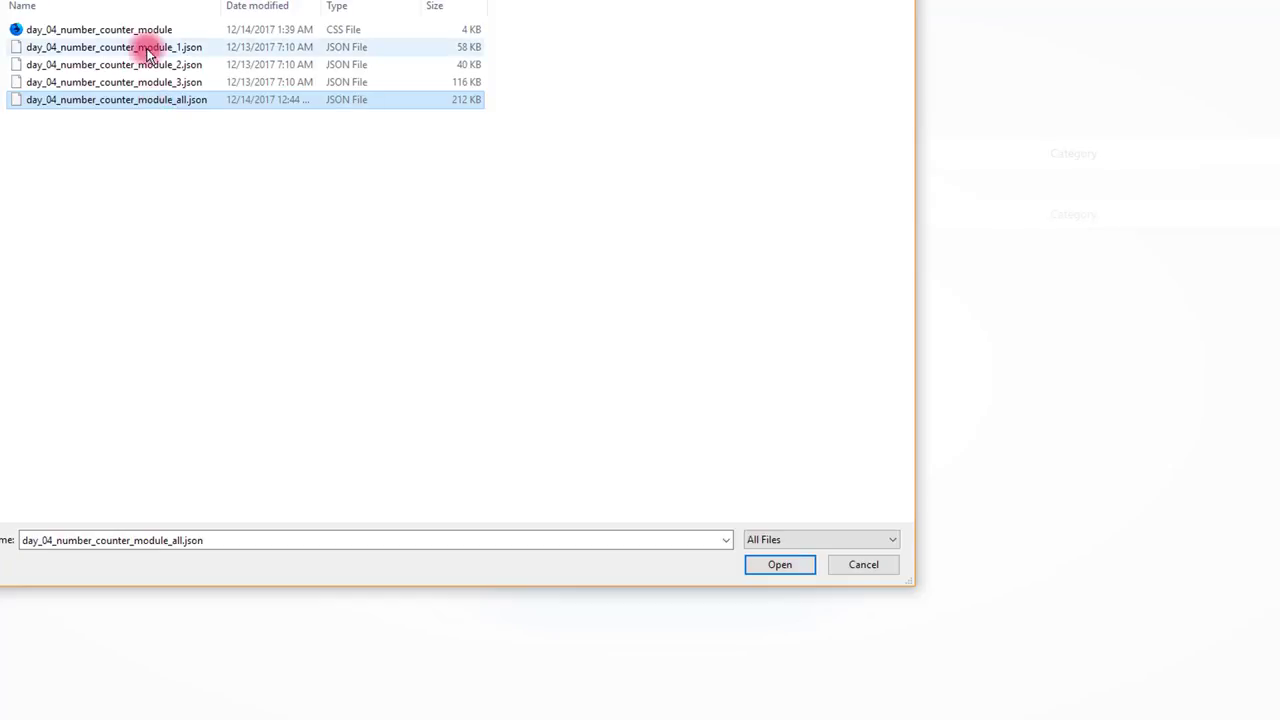
left_click(122, 32)
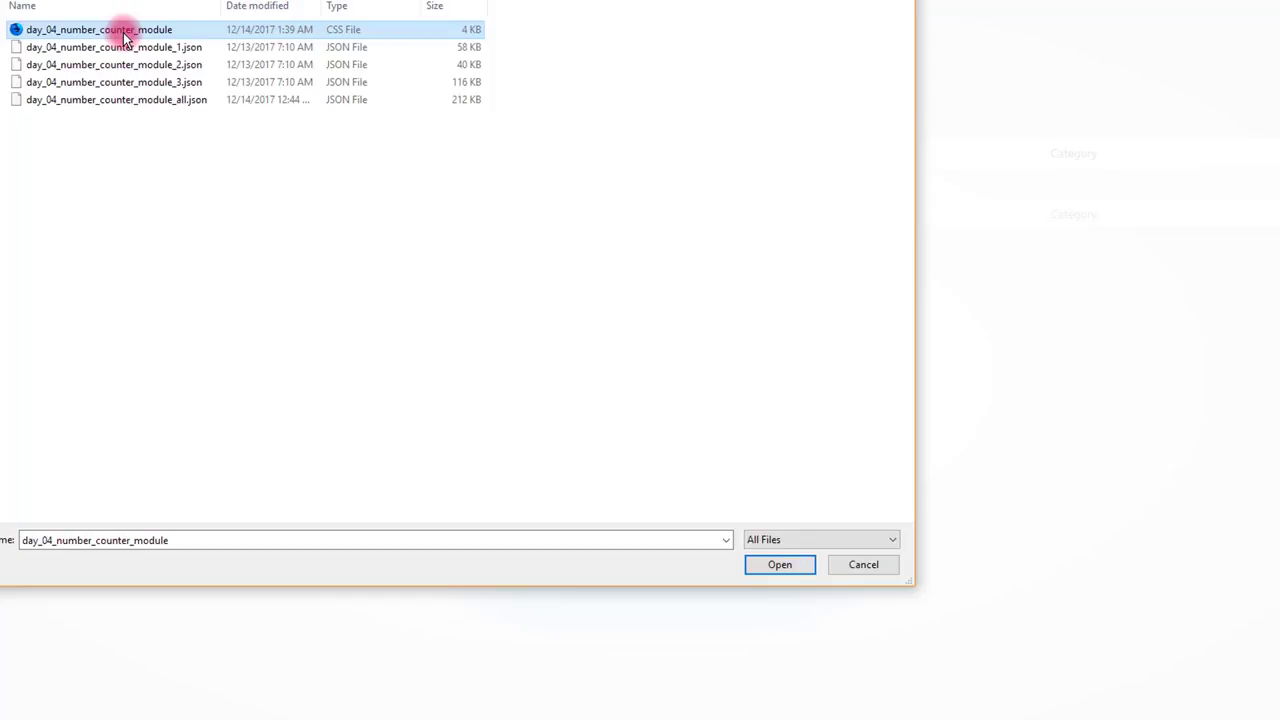
Step: Import day_04_number_counter_module_all.json into the layout library
left_click(129, 97)
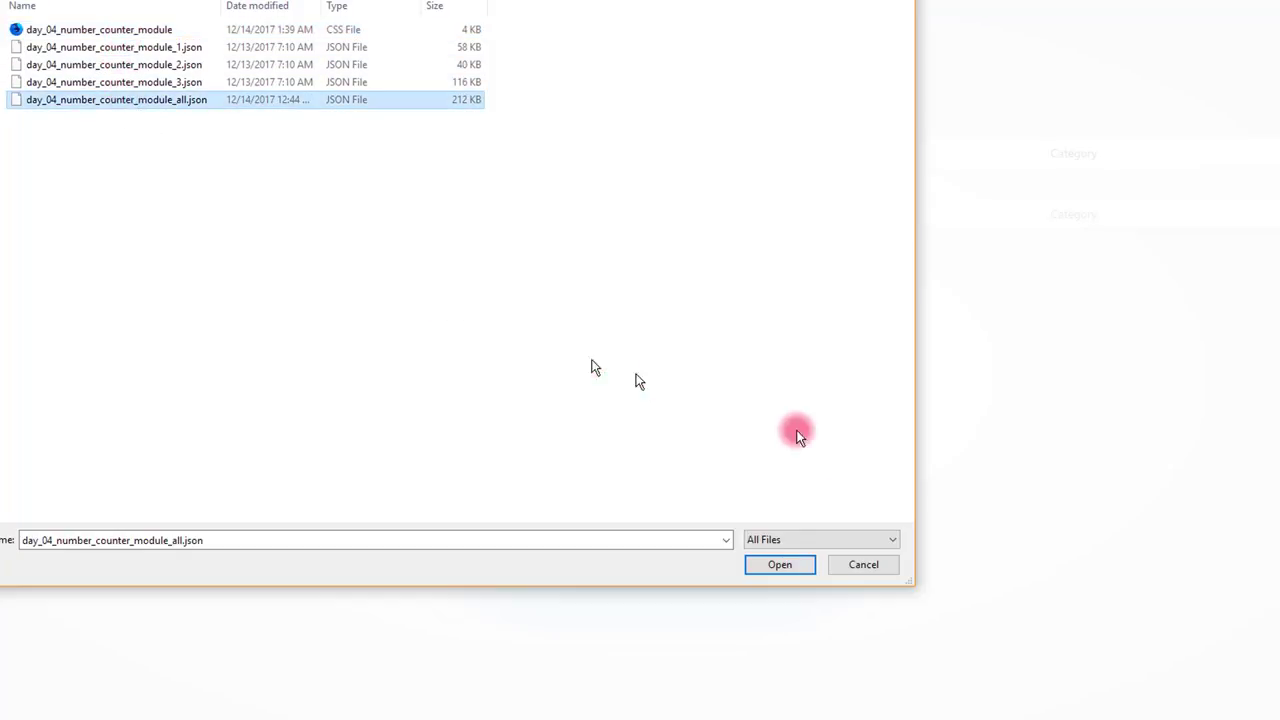
left_click(794, 563)
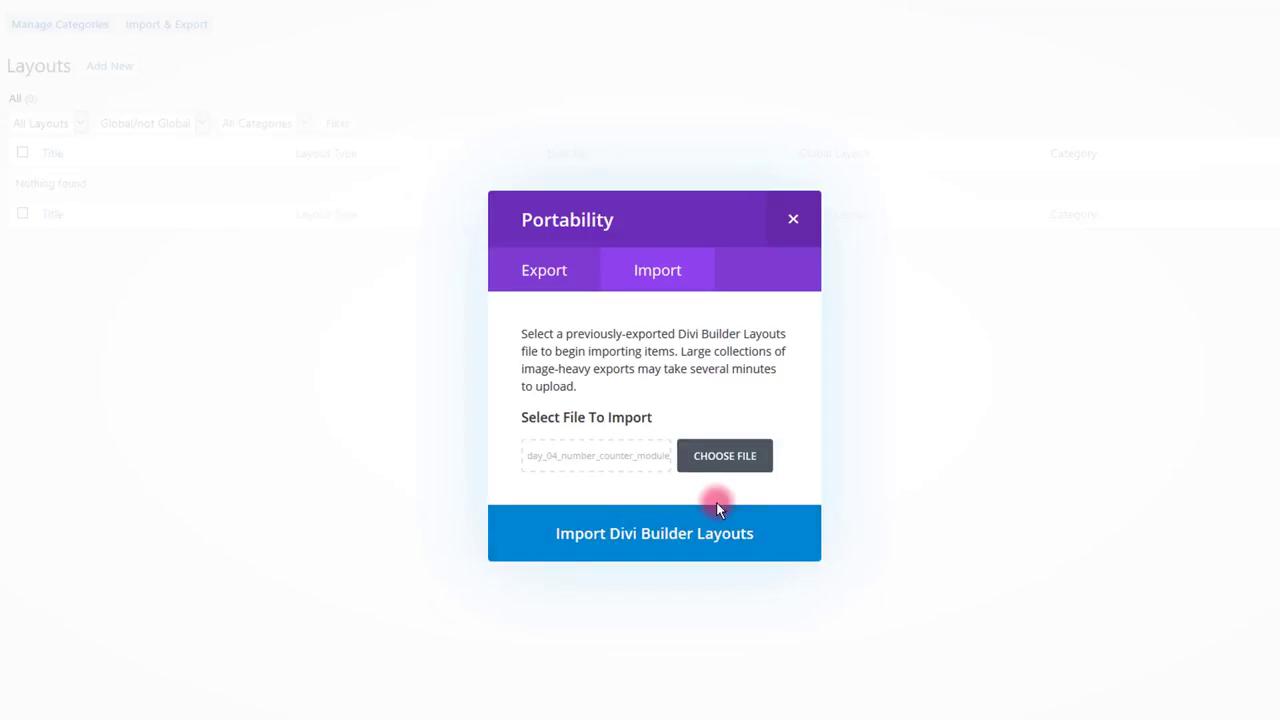
left_click(714, 540)
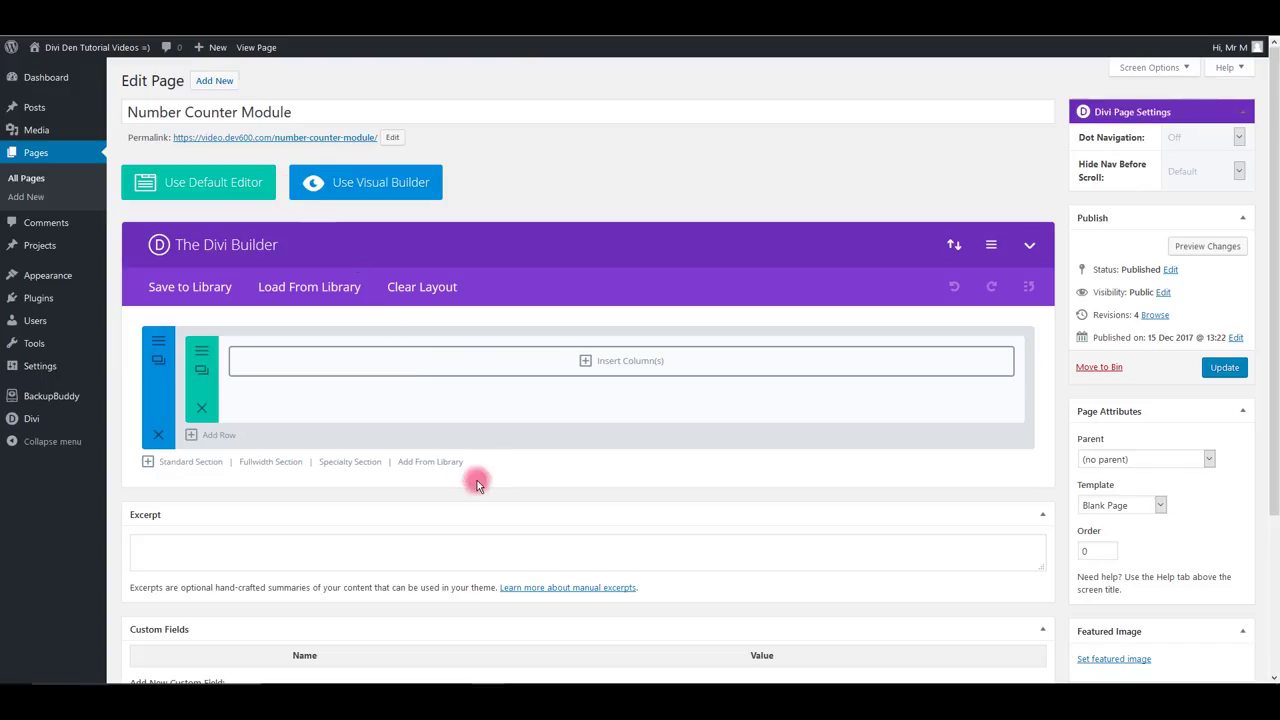
Step: Add the Day 04 Number Counter Module 1 layout from the library to the page and delete the empty starting section
left_click(443, 464)
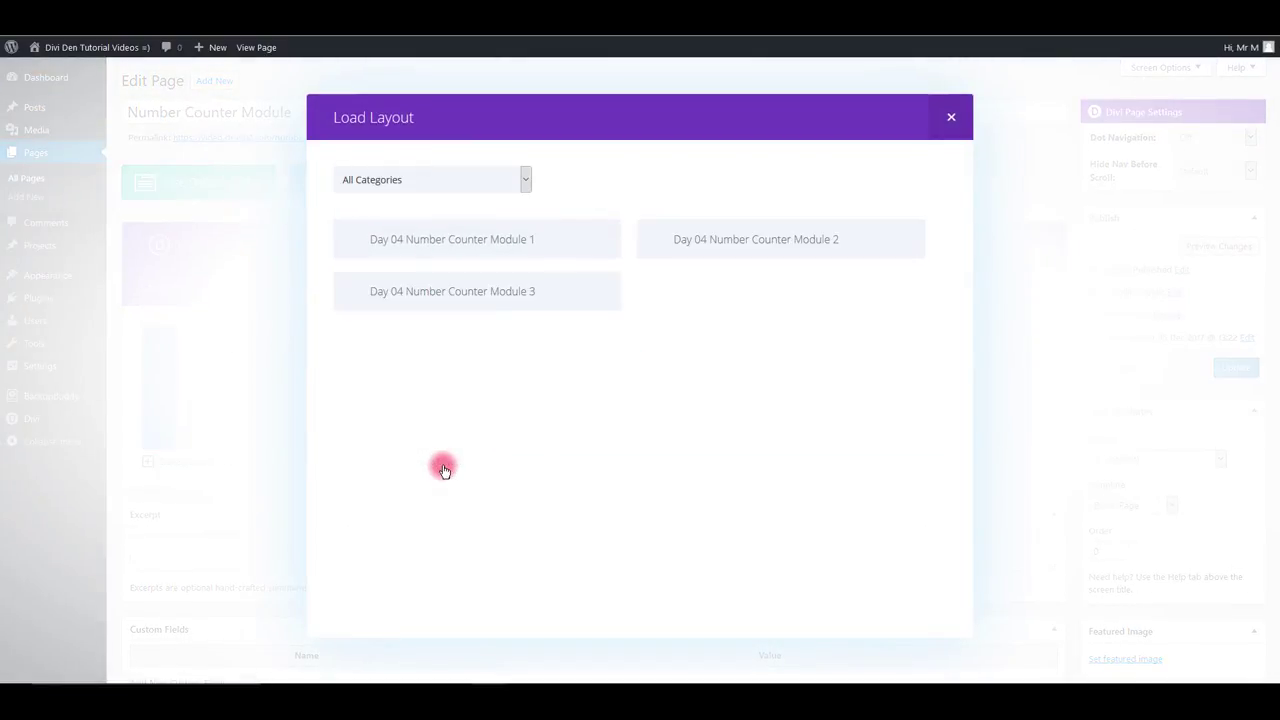
left_click(566, 250)
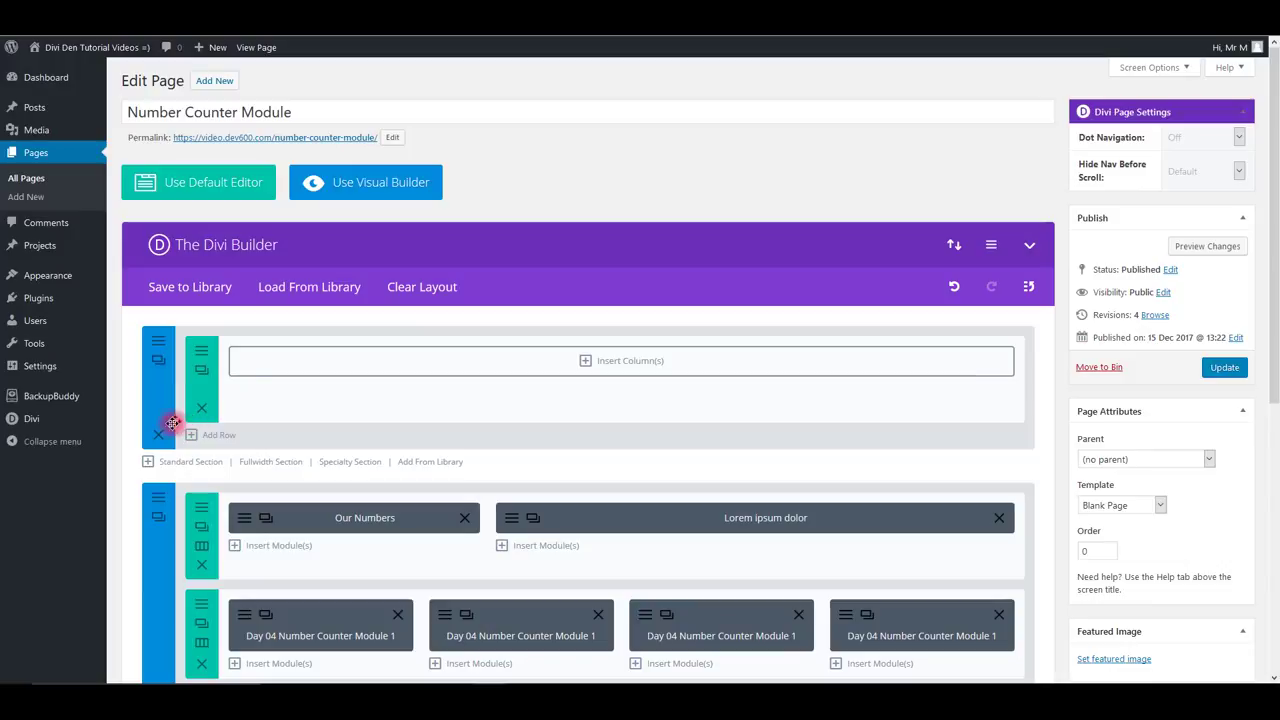
left_click(158, 434)
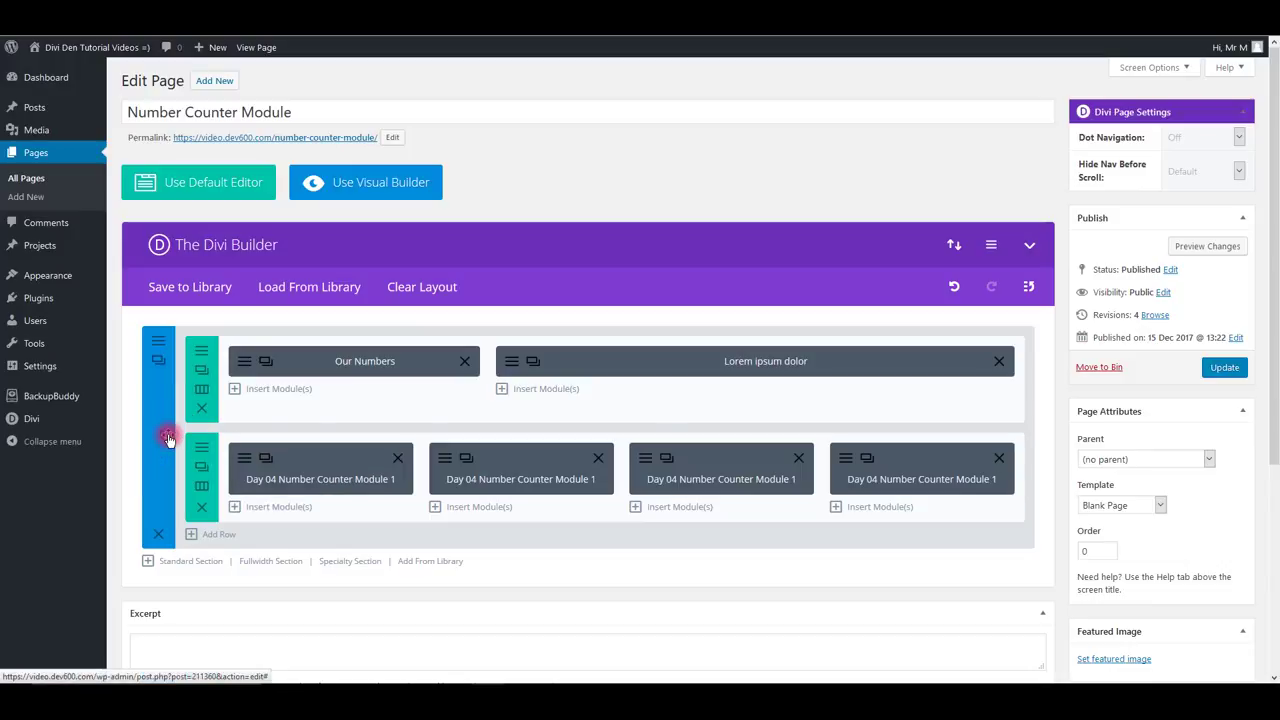
Step: Add the Day 04 Number Counter Module 2 and Module 3 layouts from the library below the first section
scroll(523, 443, "down", 3)
left_click(437, 386)
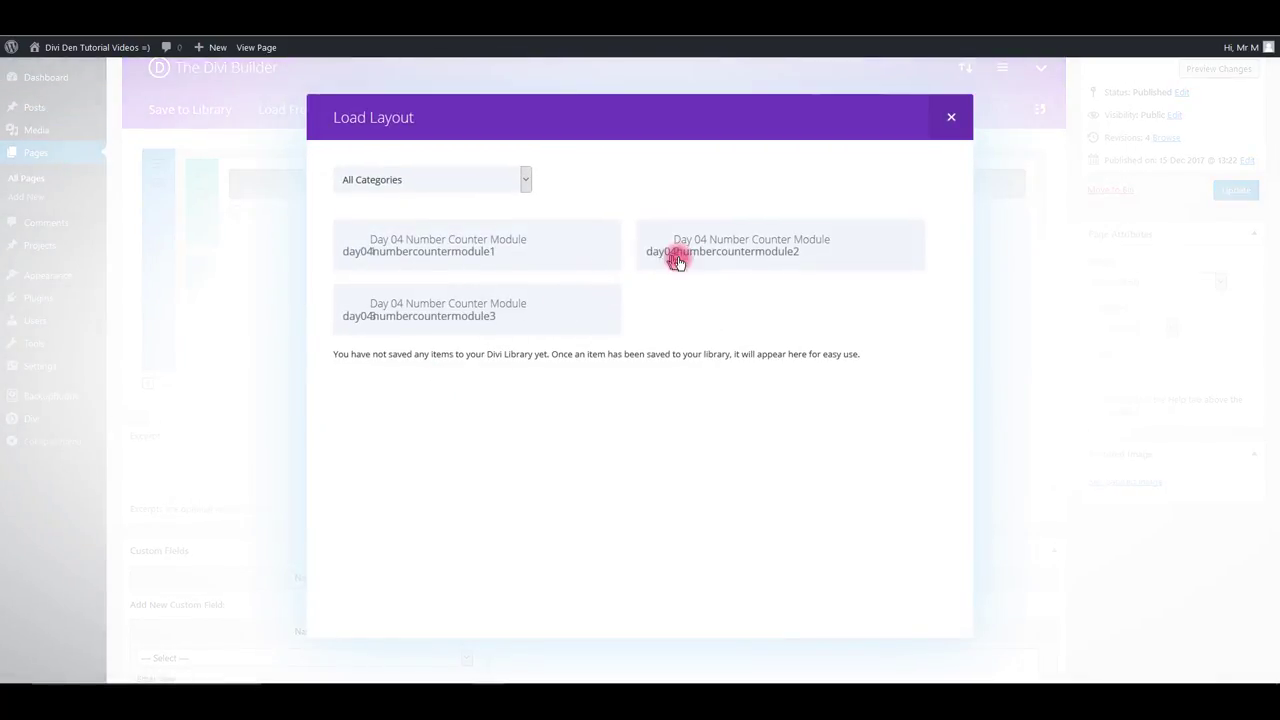
left_click(798, 252)
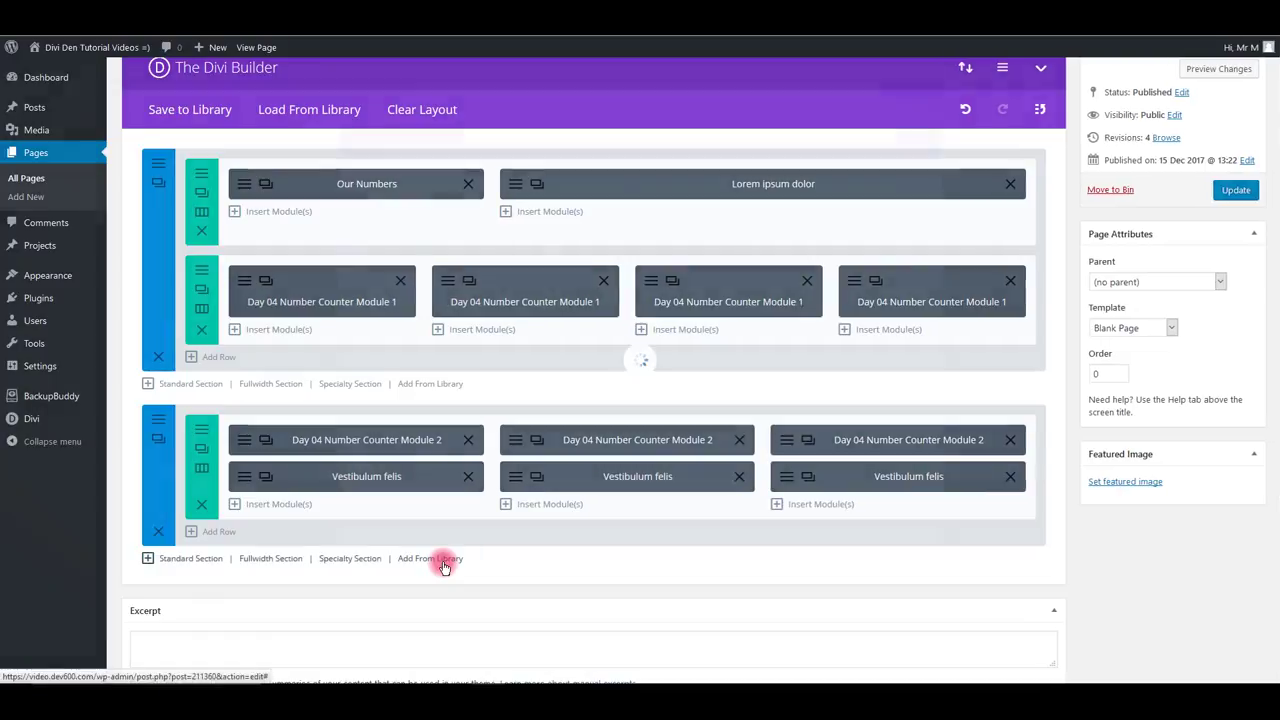
left_click(445, 562)
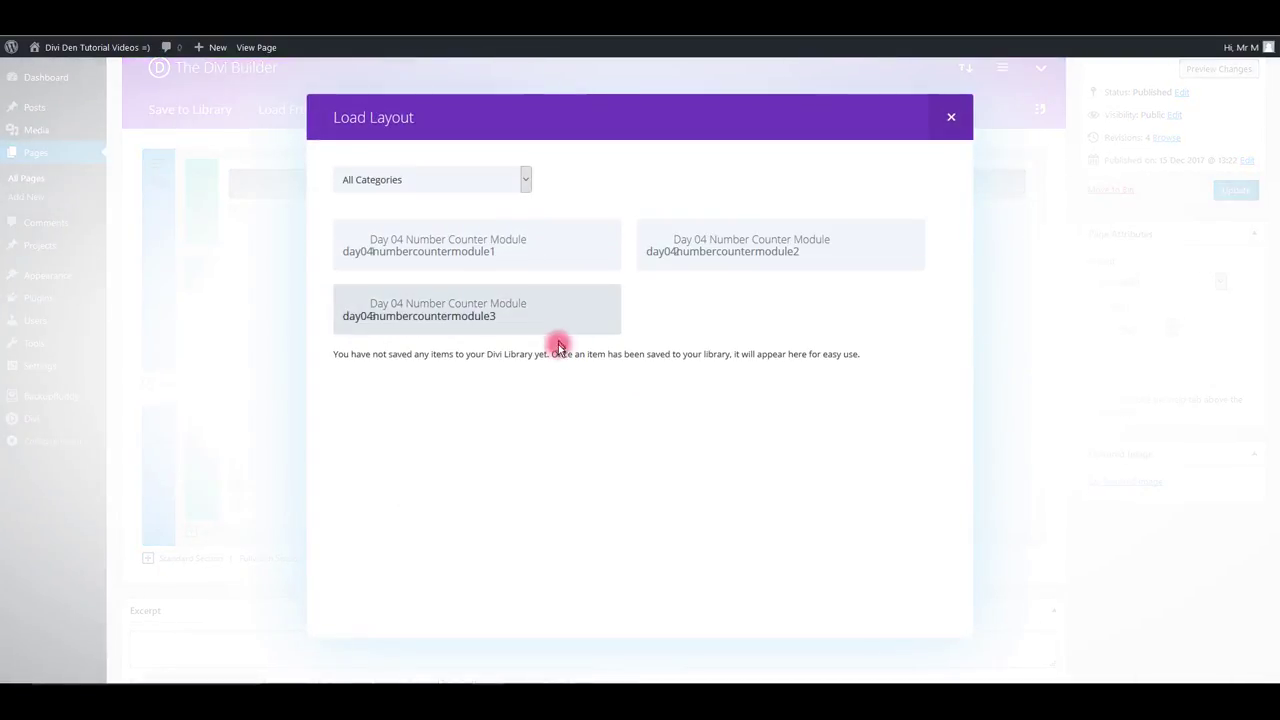
left_click(536, 294)
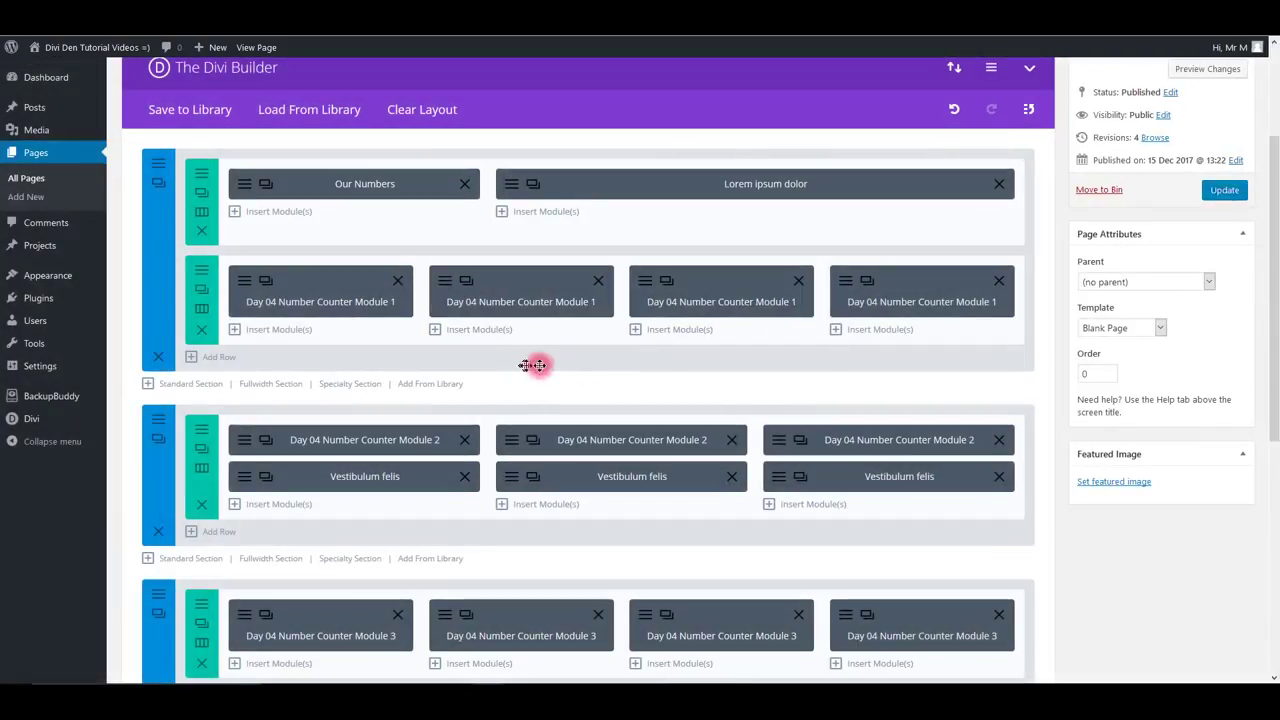
Step: Switch to Notepad++ and copy the entire contents of day_04_number_counter_module.css
scroll(758, 284, "up", 1)
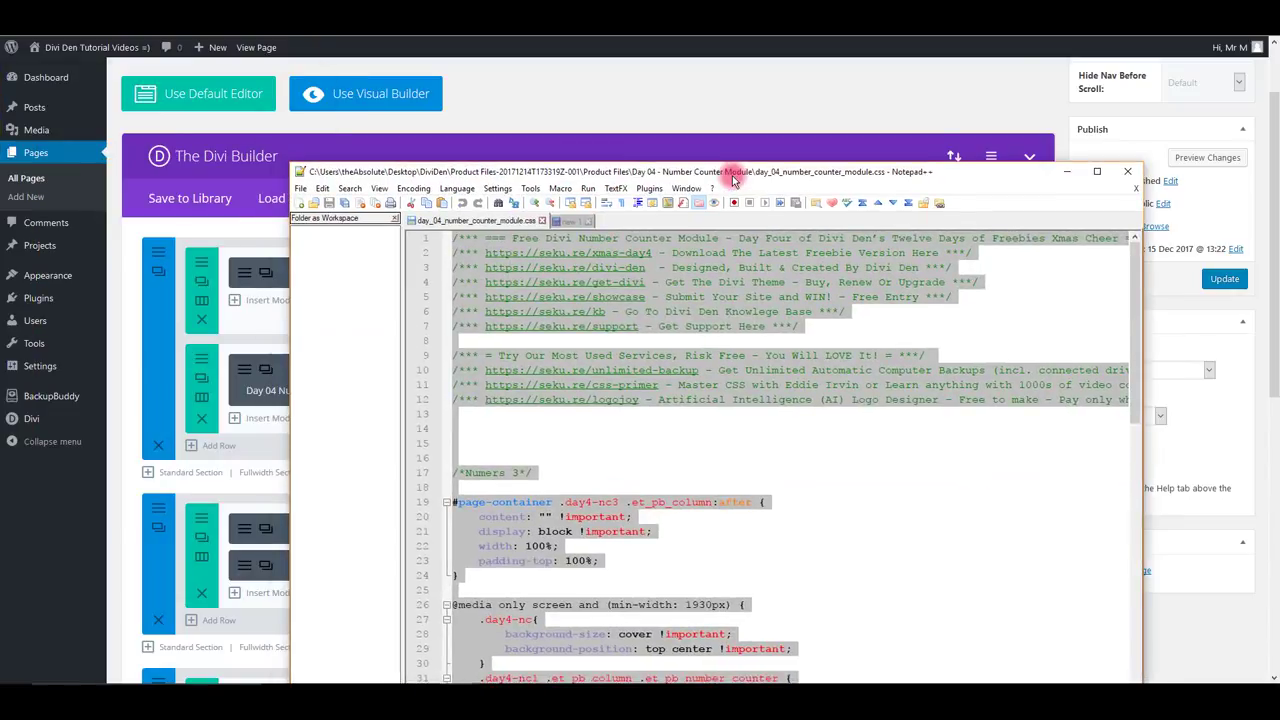
left_click(647, 315)
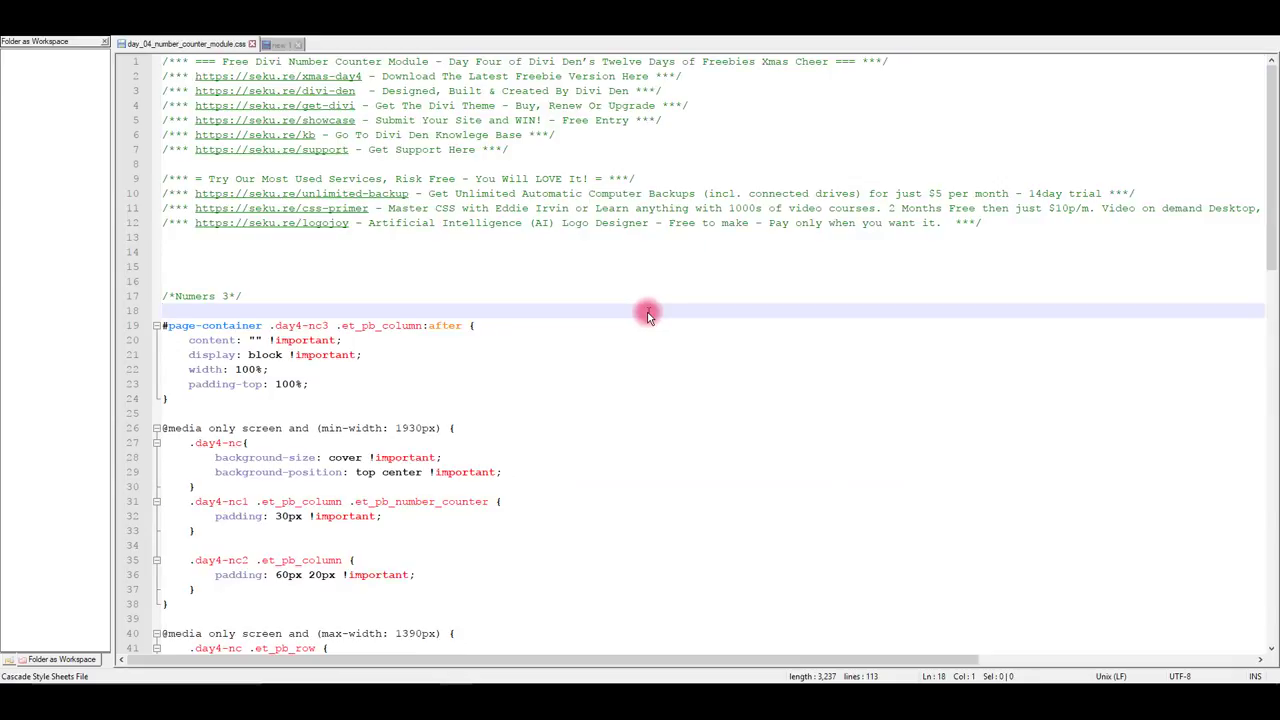
key("ctrl+a")
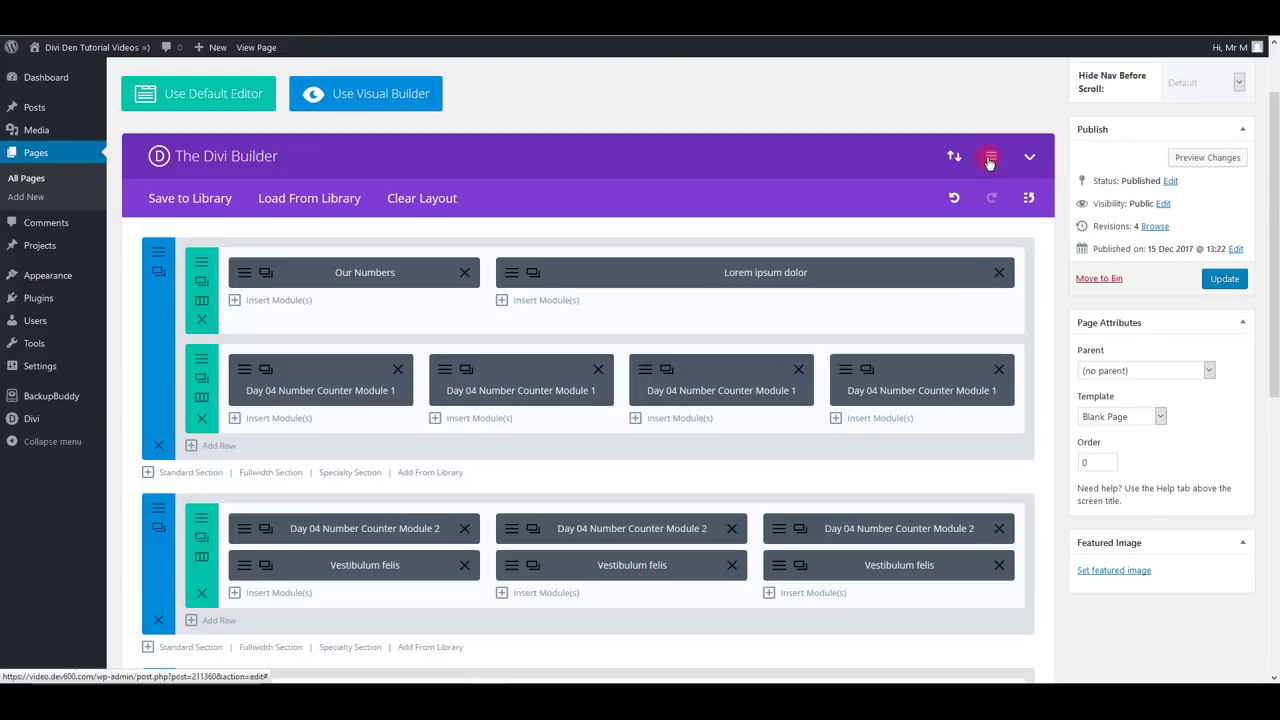
Step: Paste the copied code into the page's Custom CSS in the builder settings, save it, and update the page
left_click(990, 160)
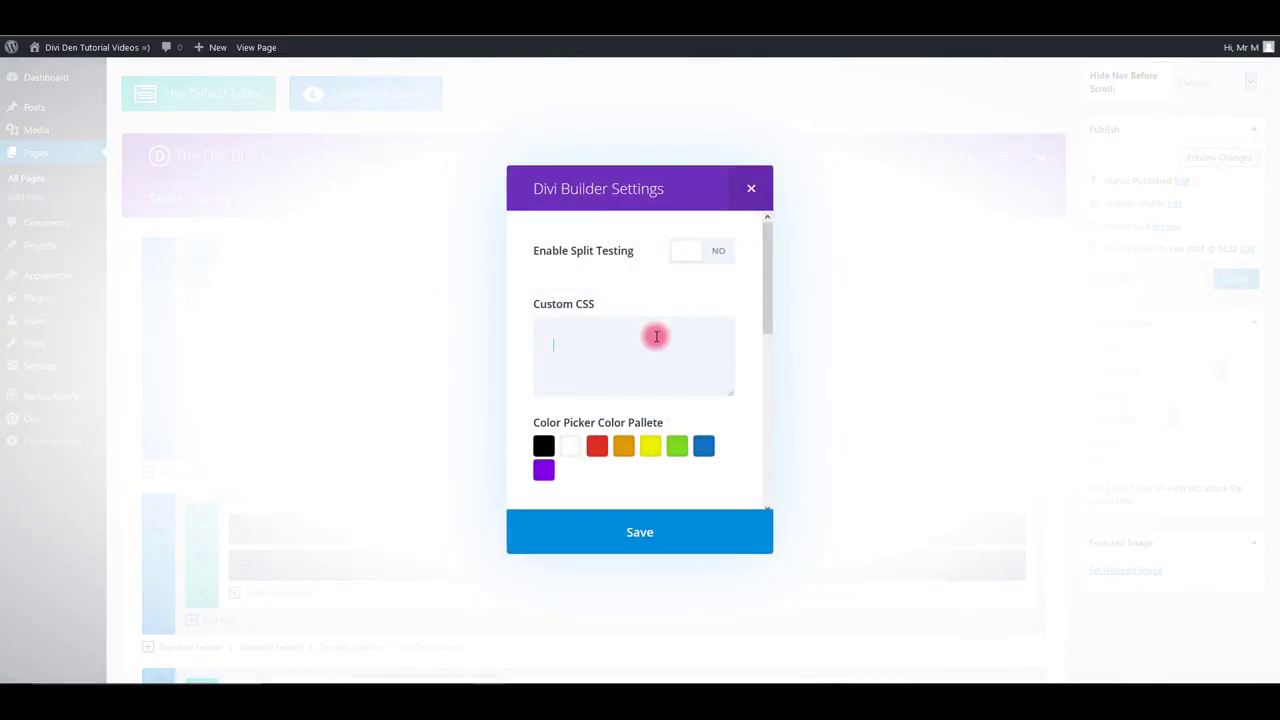
left_click(639, 355)
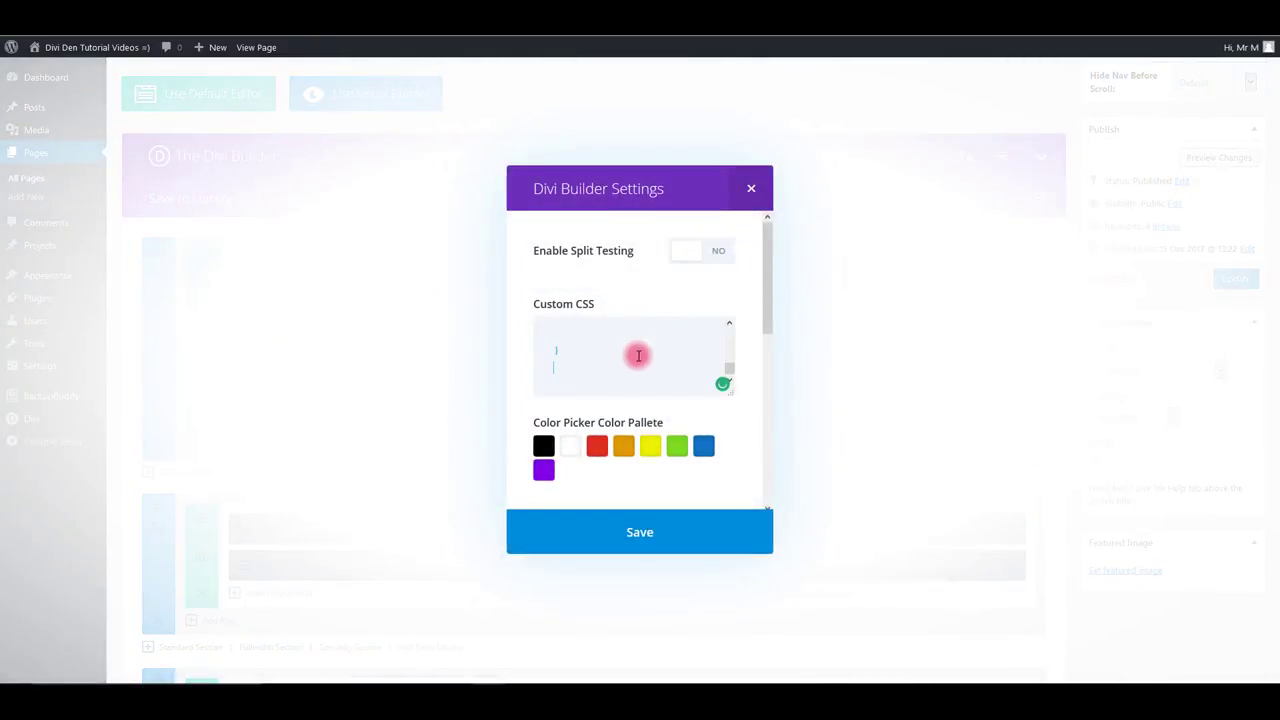
left_click(630, 535)
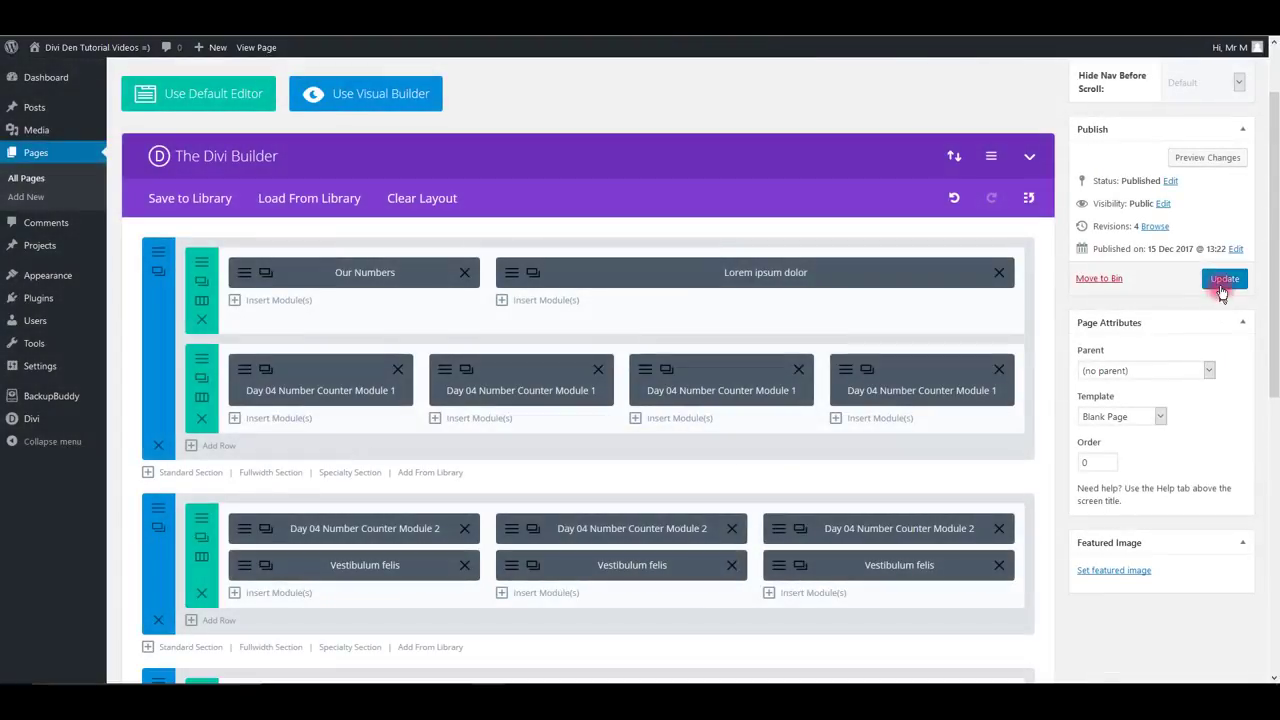
left_click(1224, 279)
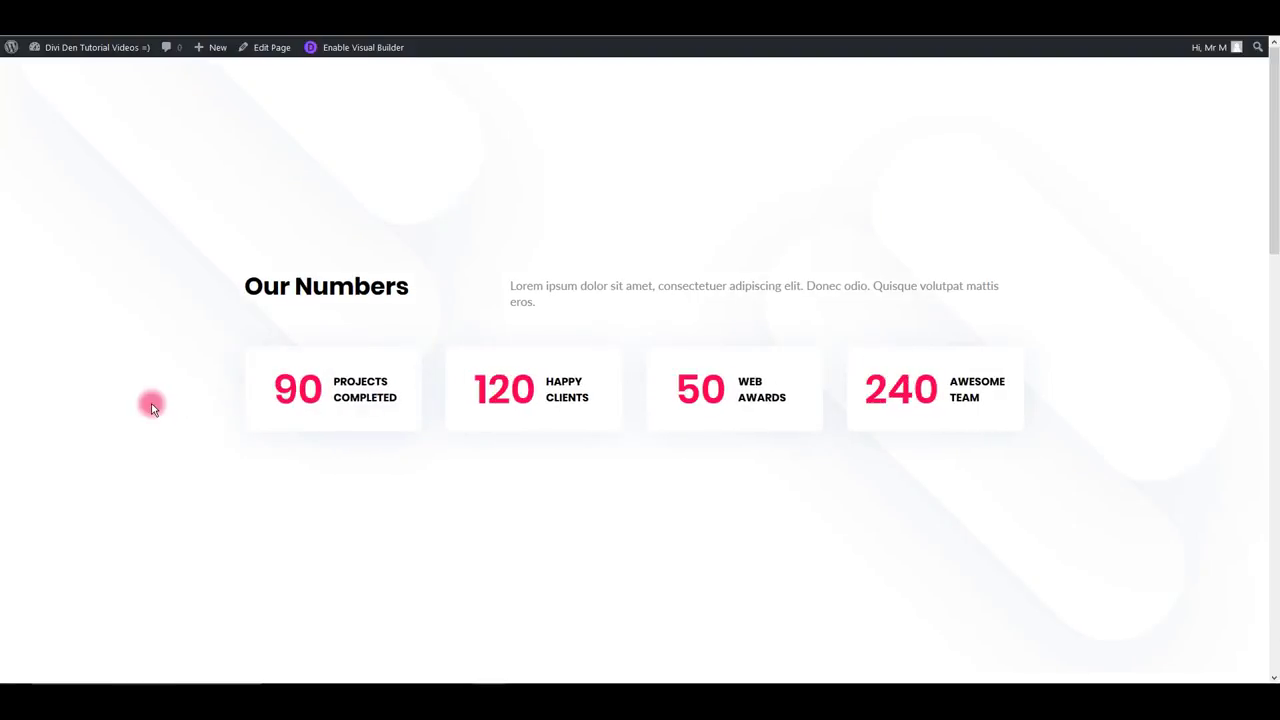
Step: Examine the three number counter sections on the published page, including the "Our Numbers" heading
scroll(150, 400, "down", 10)
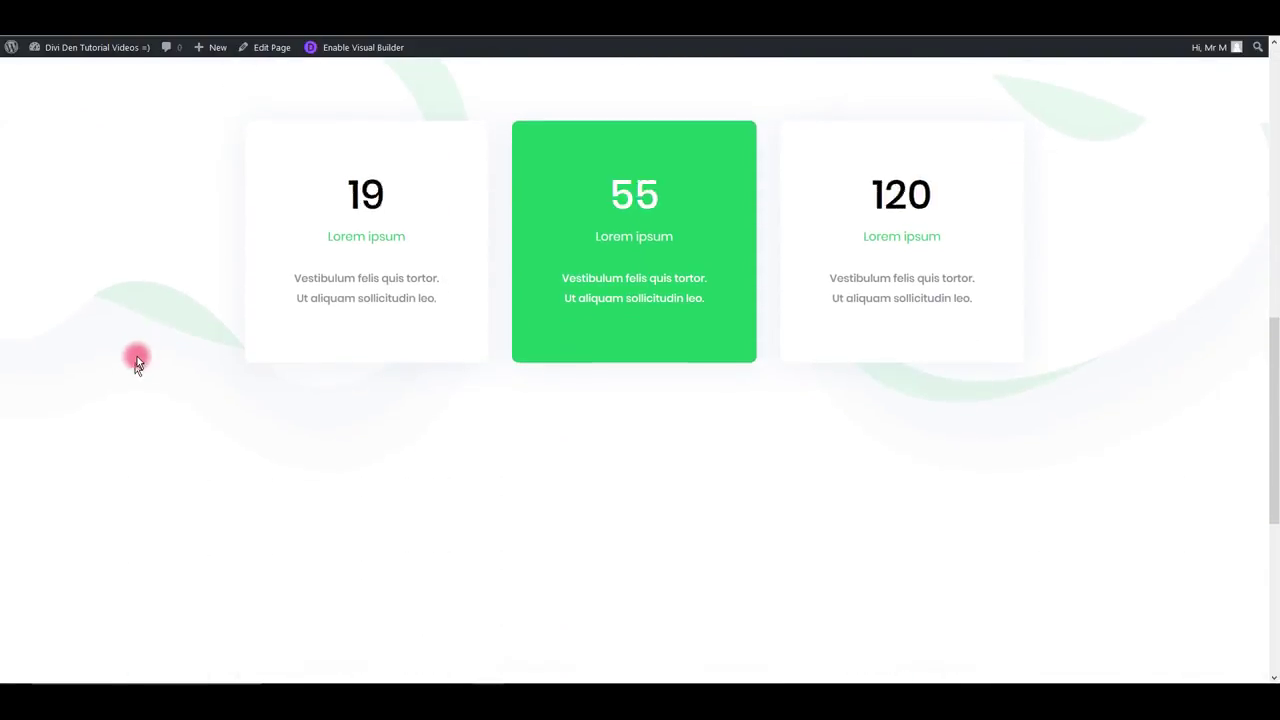
scroll(140, 345, "down", 5)
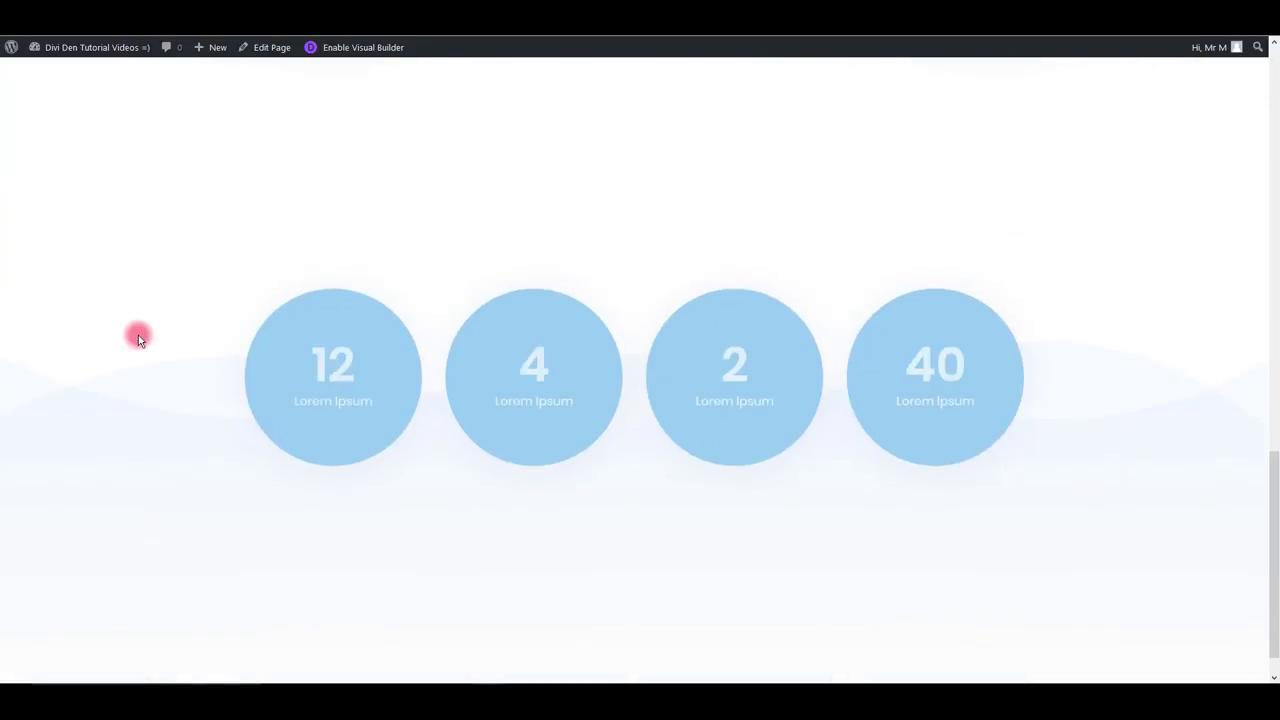
scroll(180, 380, "up", 15)
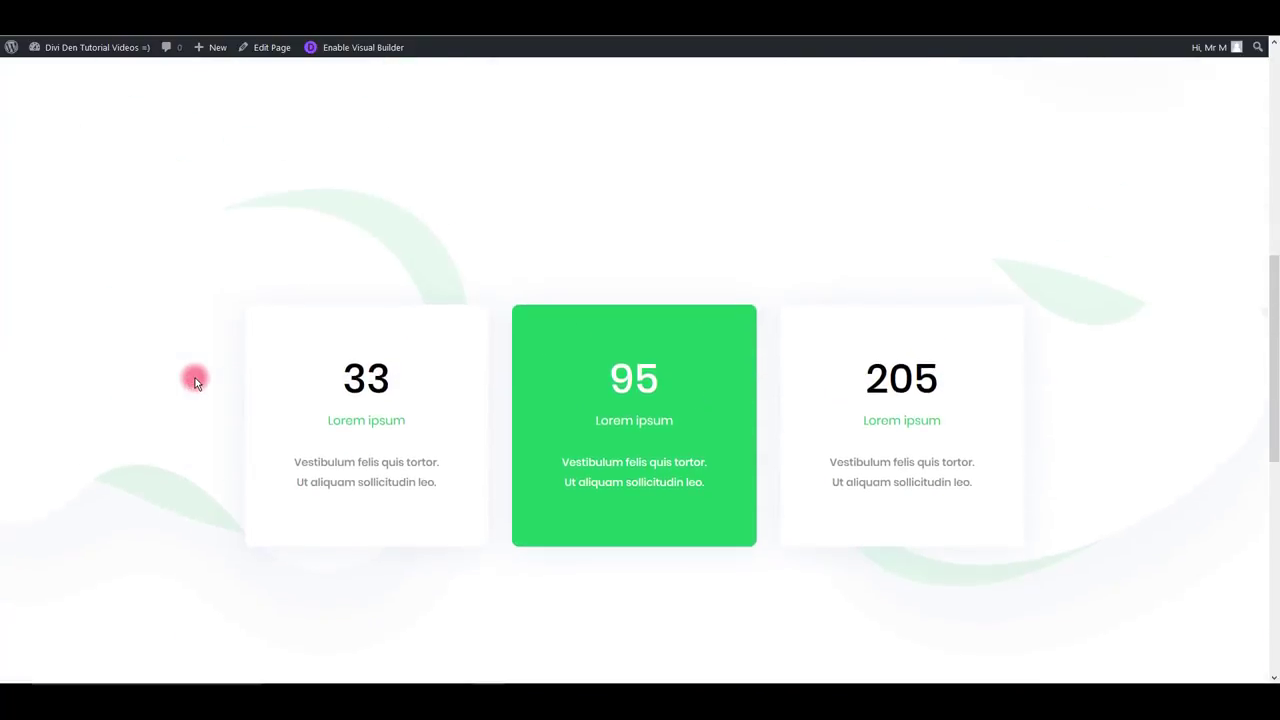
scroll(205, 390, "up", 2)
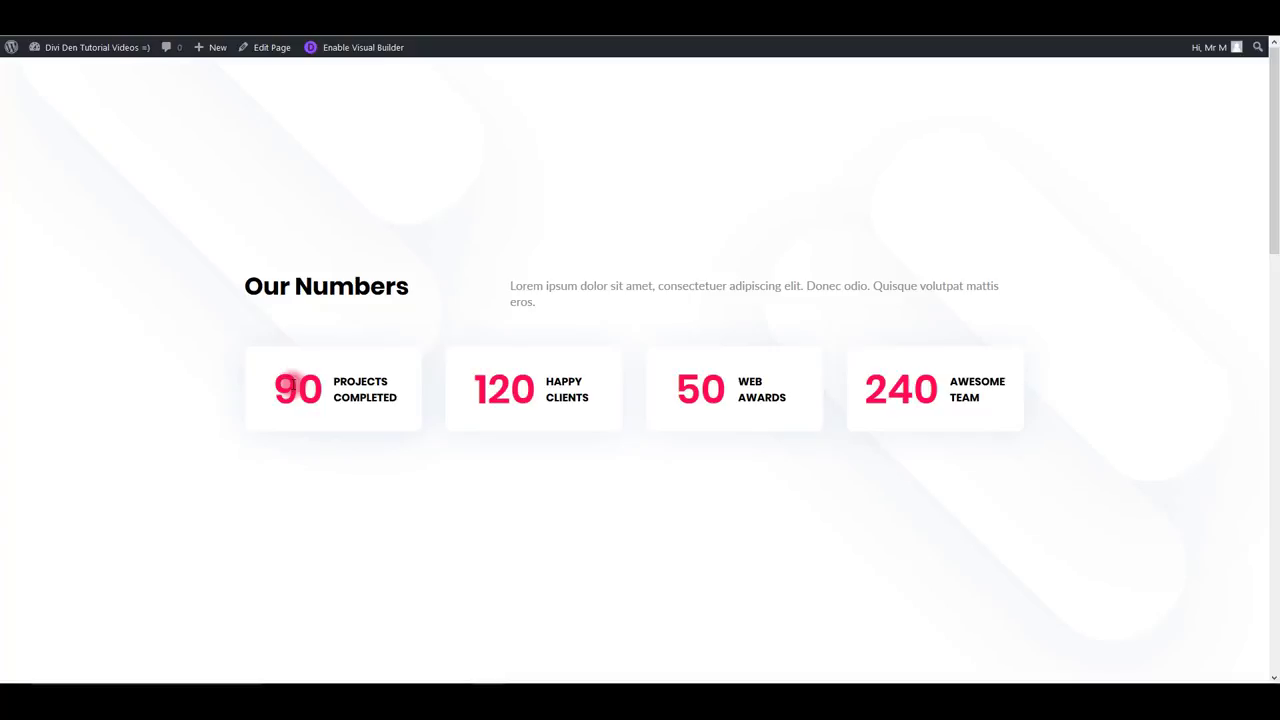
triple_click(308, 289)
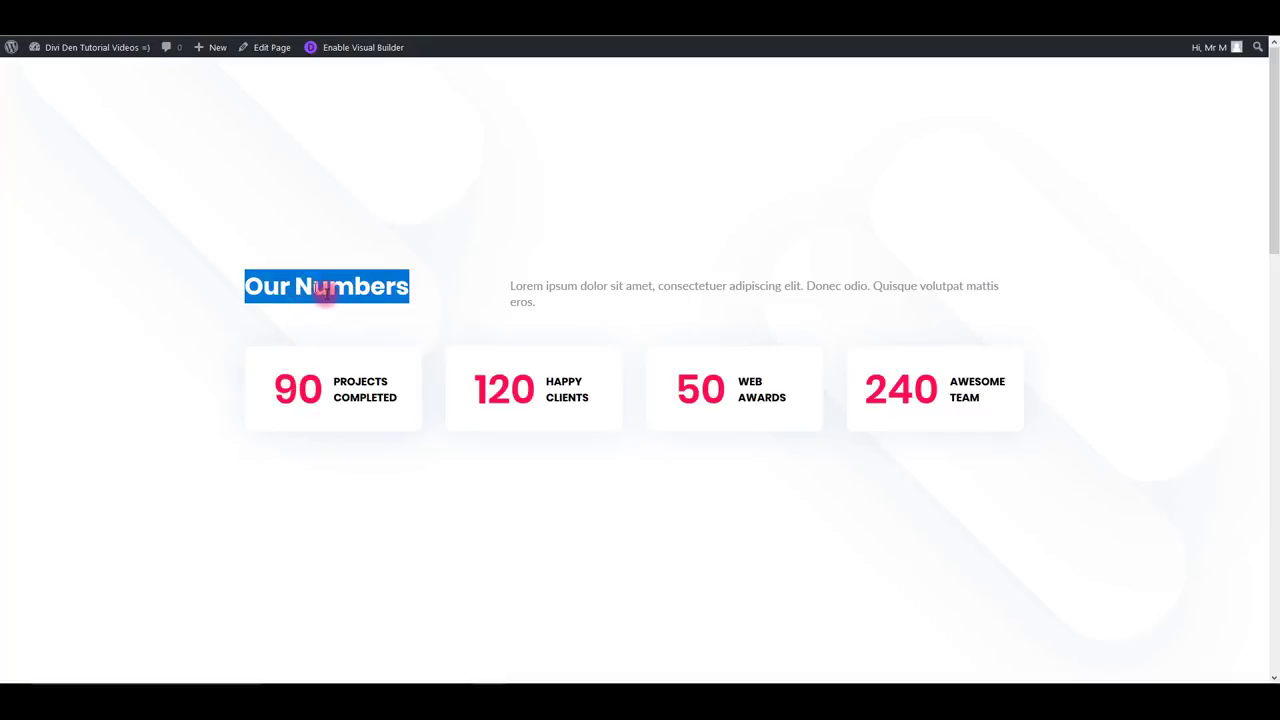
triple_click(332, 290)
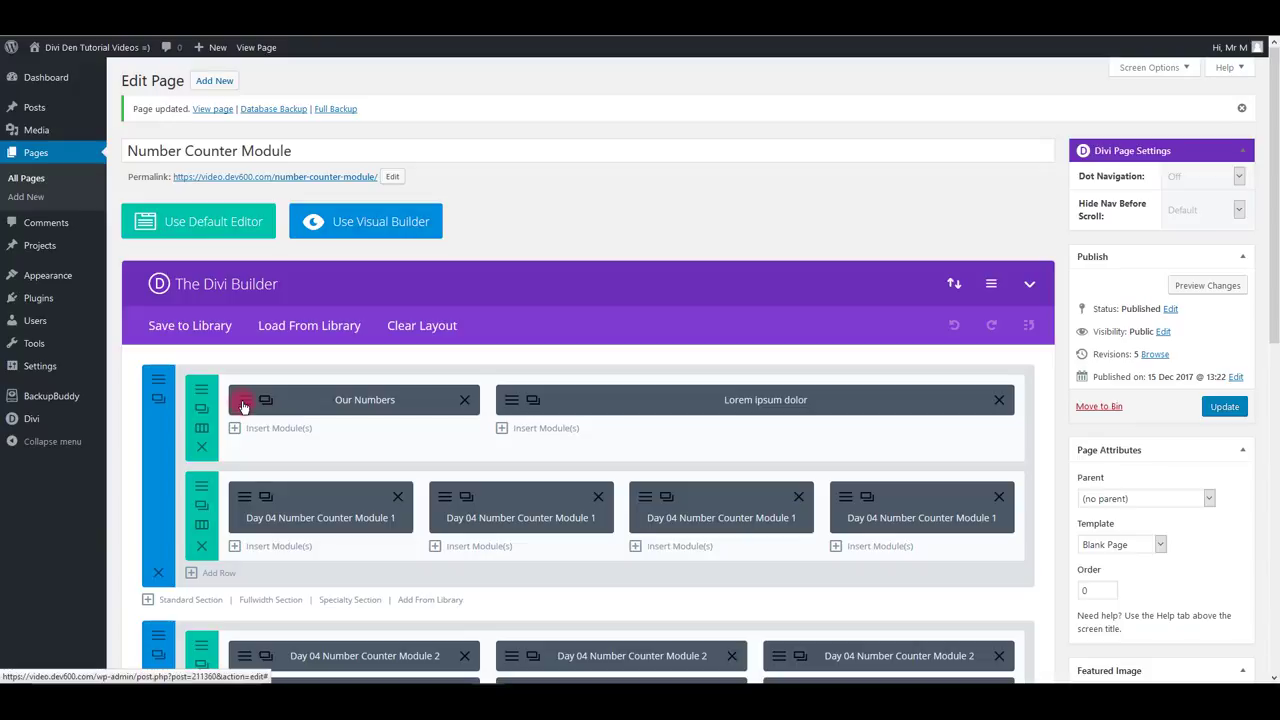
Step: Set the text colour of the "Our Numbers" text module to the palette's purple, save the module, and update the page
left_click(243, 405)
left_click(436, 165)
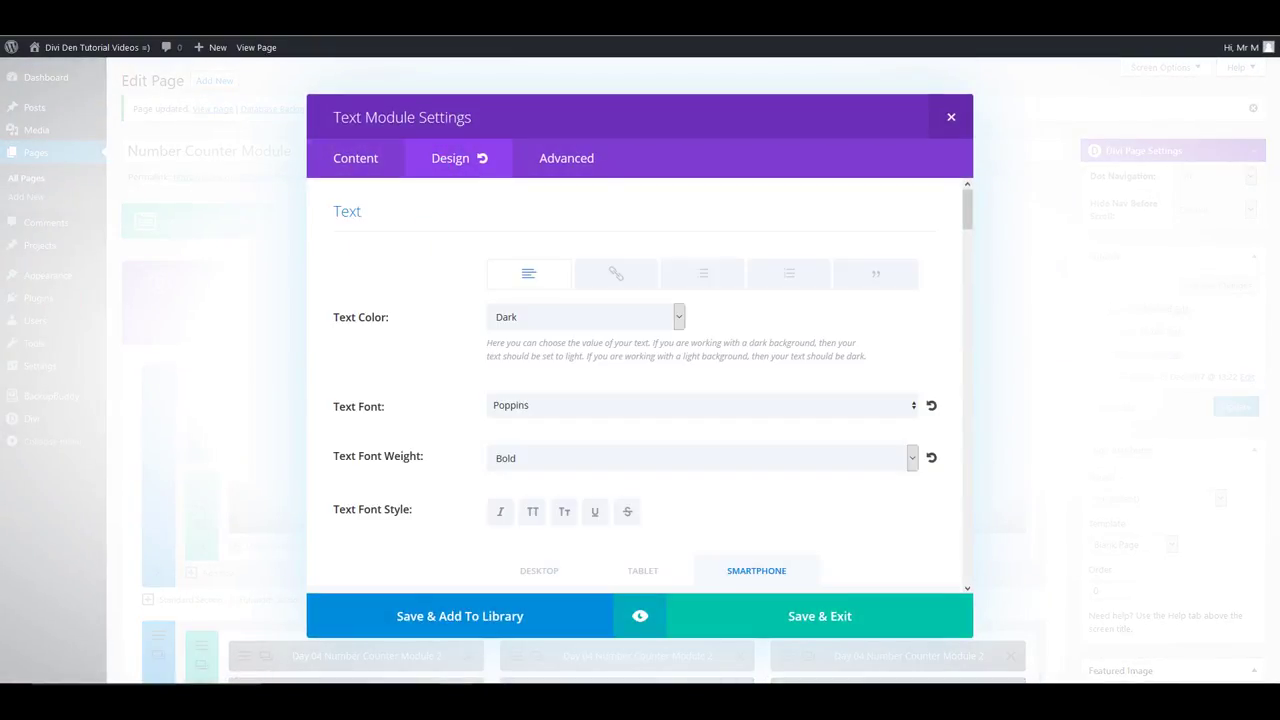
scroll(551, 366, "down", 3)
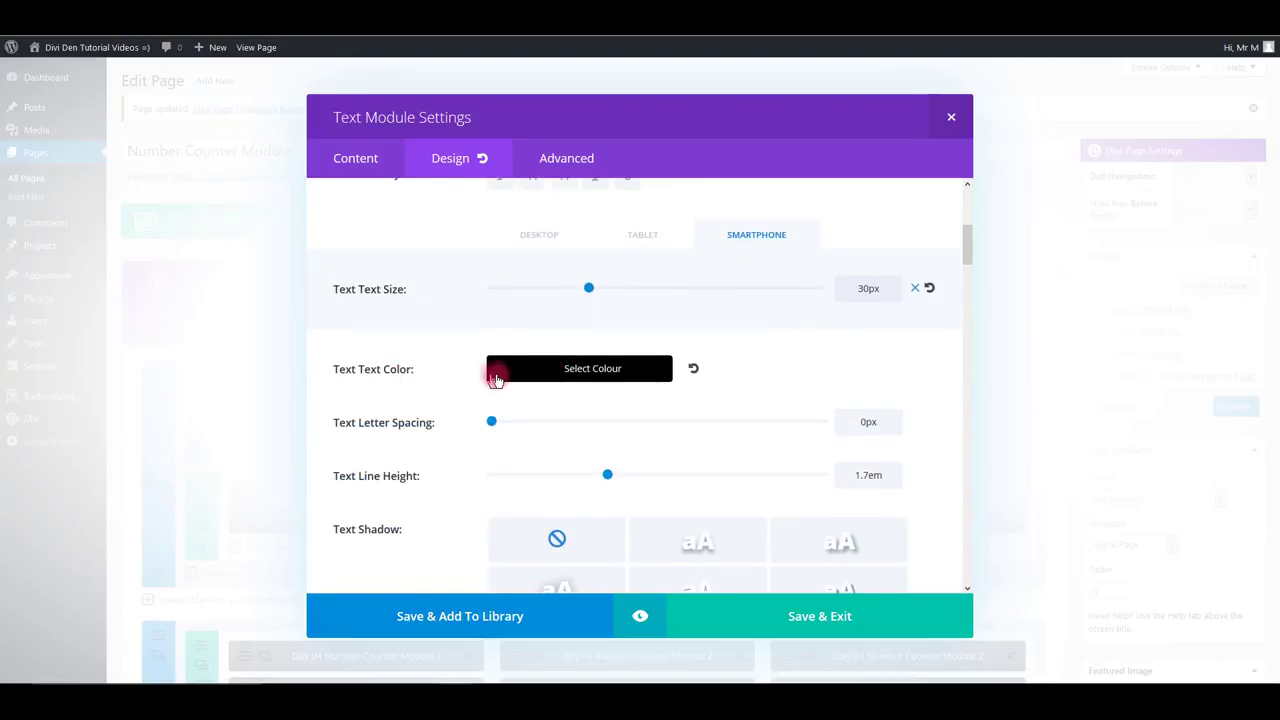
left_click(503, 378)
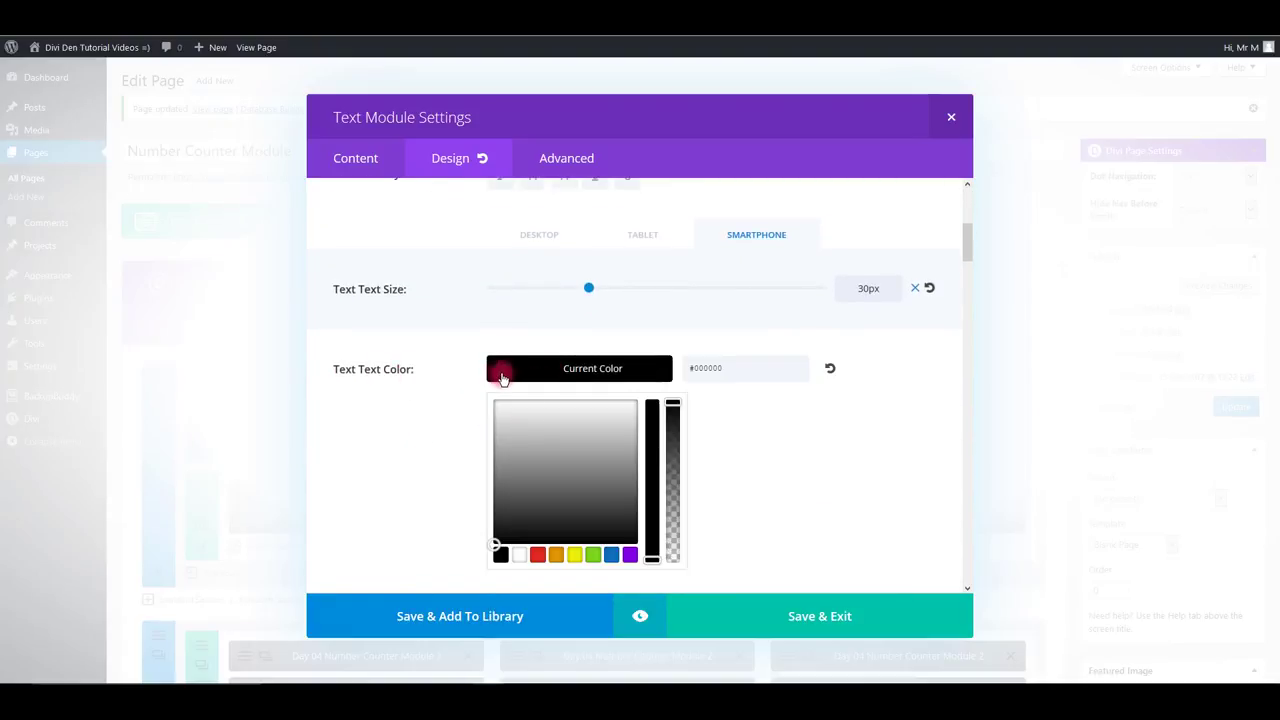
left_click(629, 554)
left_click(840, 620)
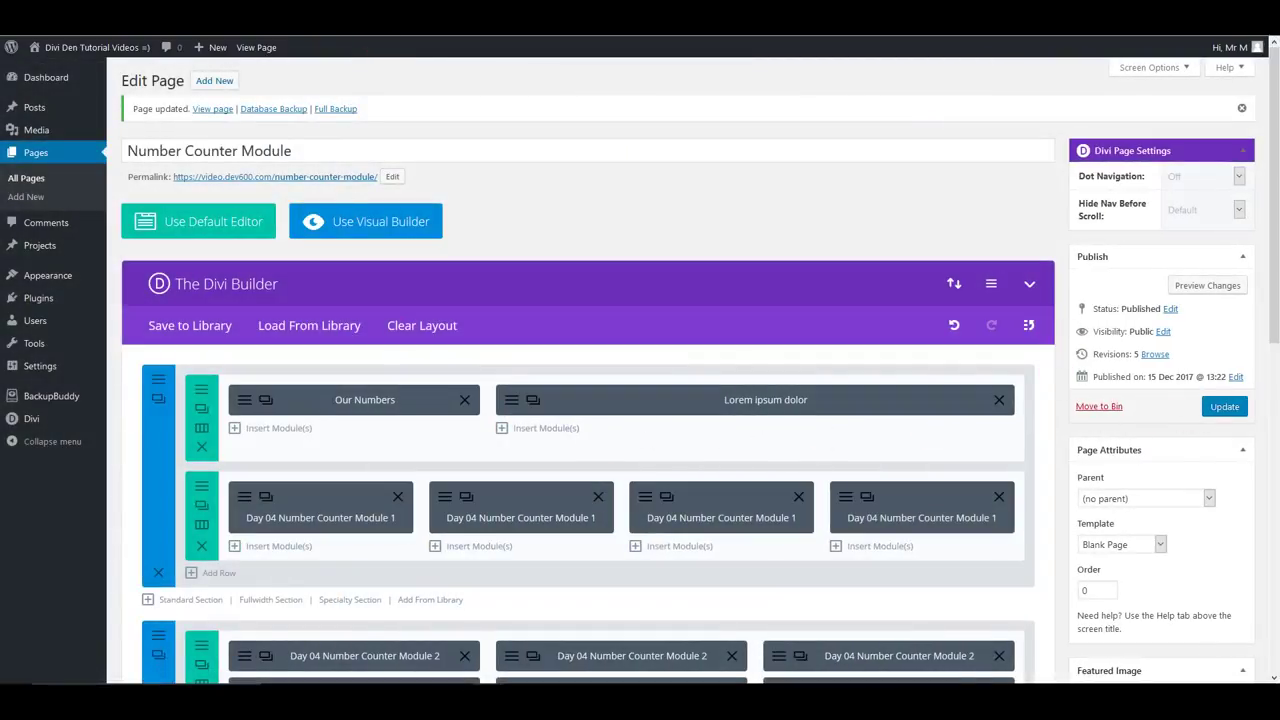
left_click(1222, 407)
Step: View the updated page, inspect the first section's counter numbers, and return to their modules in the page editor
left_click(262, 47)
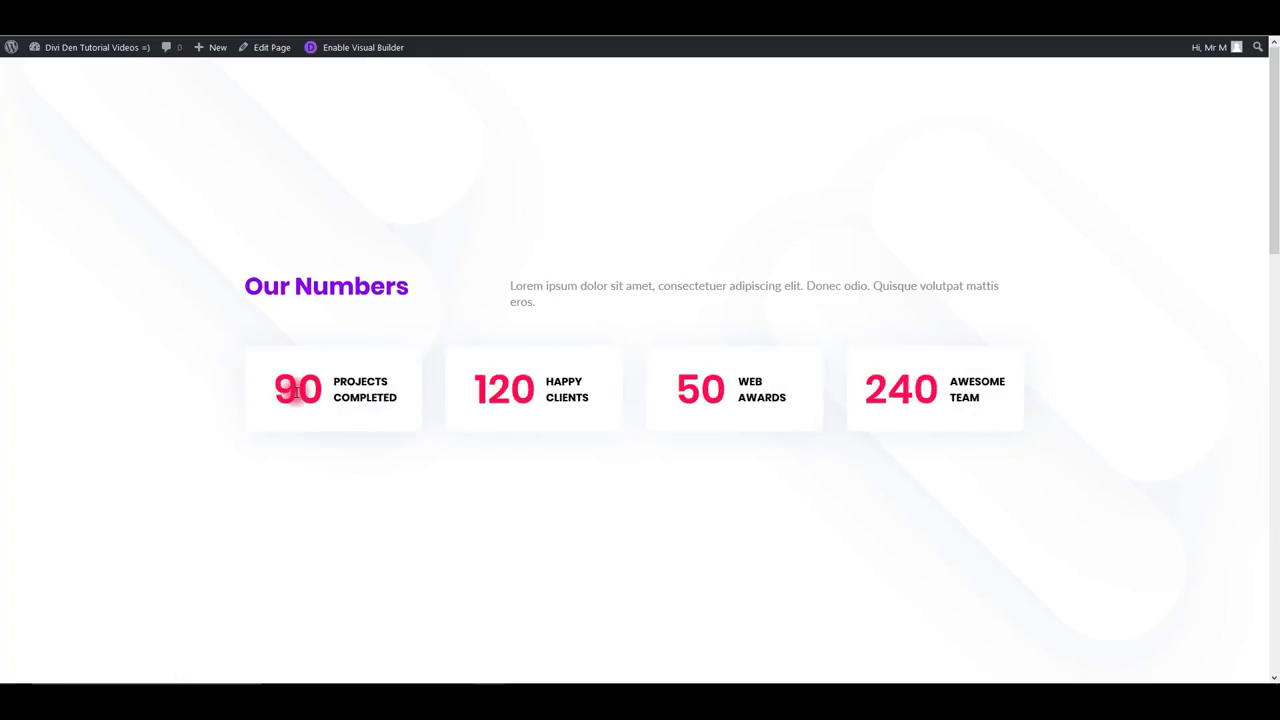
double_click(296, 391)
double_click(510, 385)
left_click(716, 391)
double_click(716, 391)
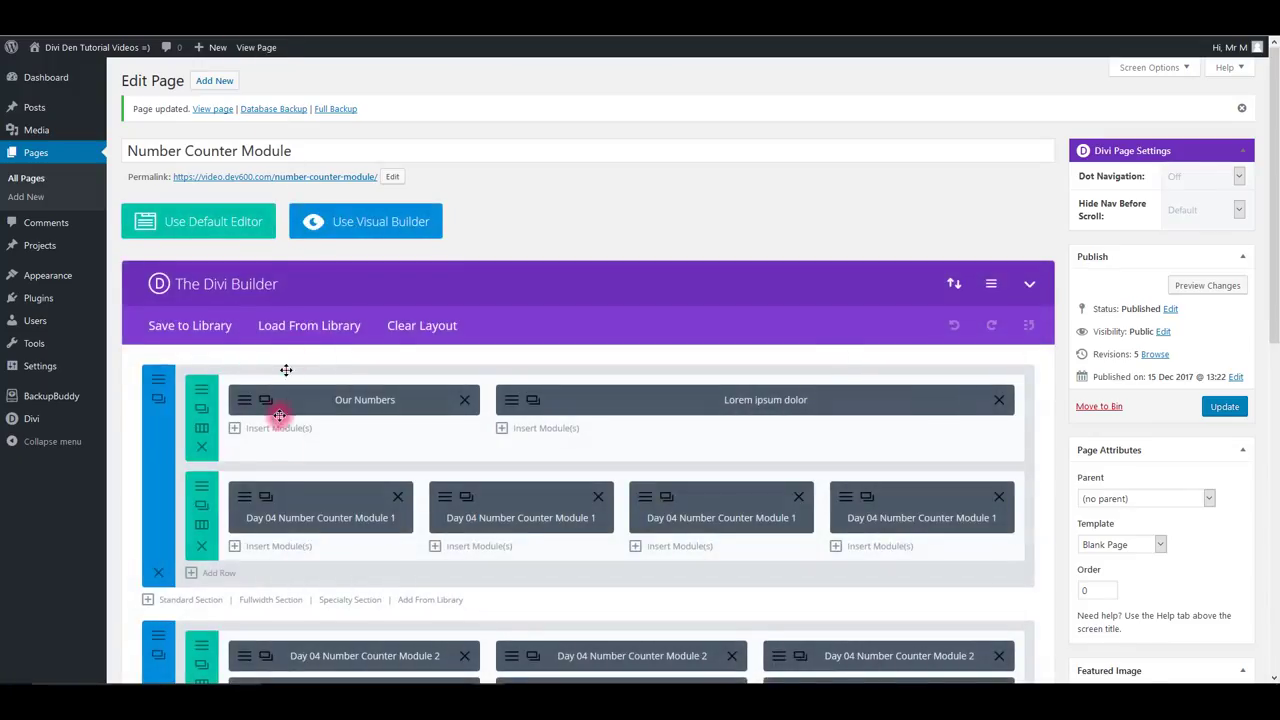
scroll(270, 400, "down", 3)
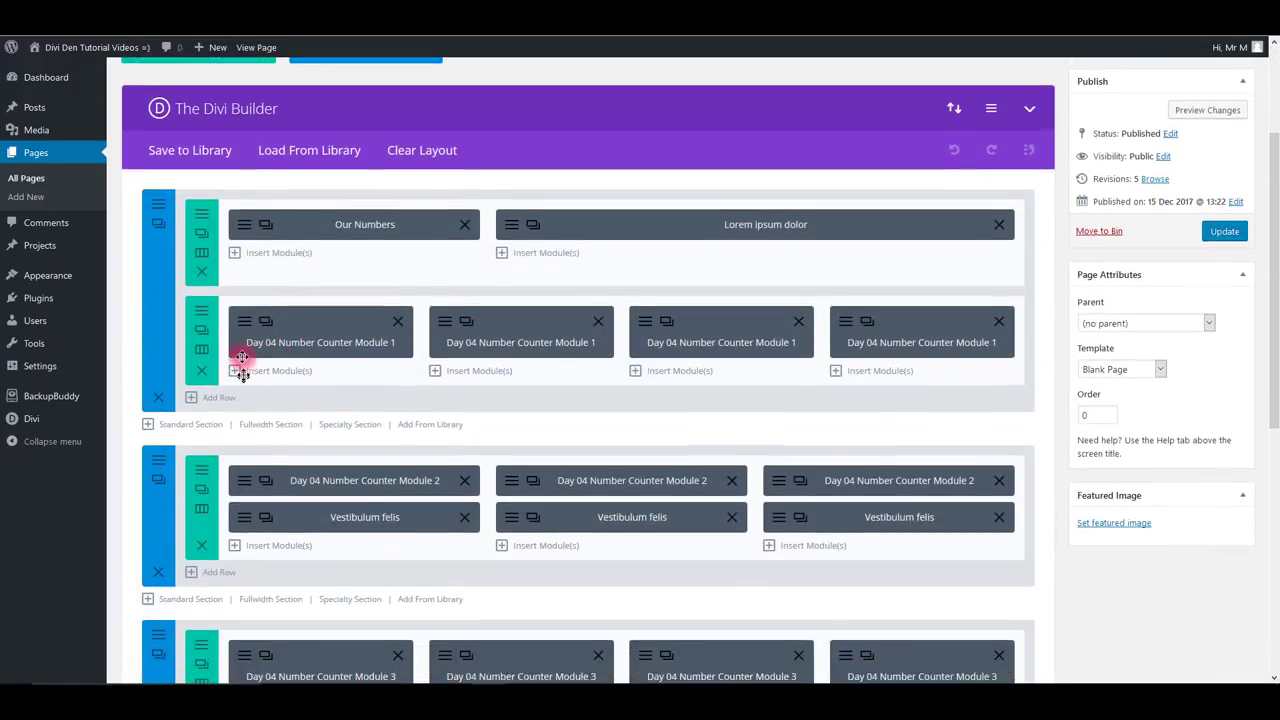
Step: Set the number text colour of the first section's first counter to blue #0c71c3, save the module, and update the page
left_click(245, 319)
left_click(460, 160)
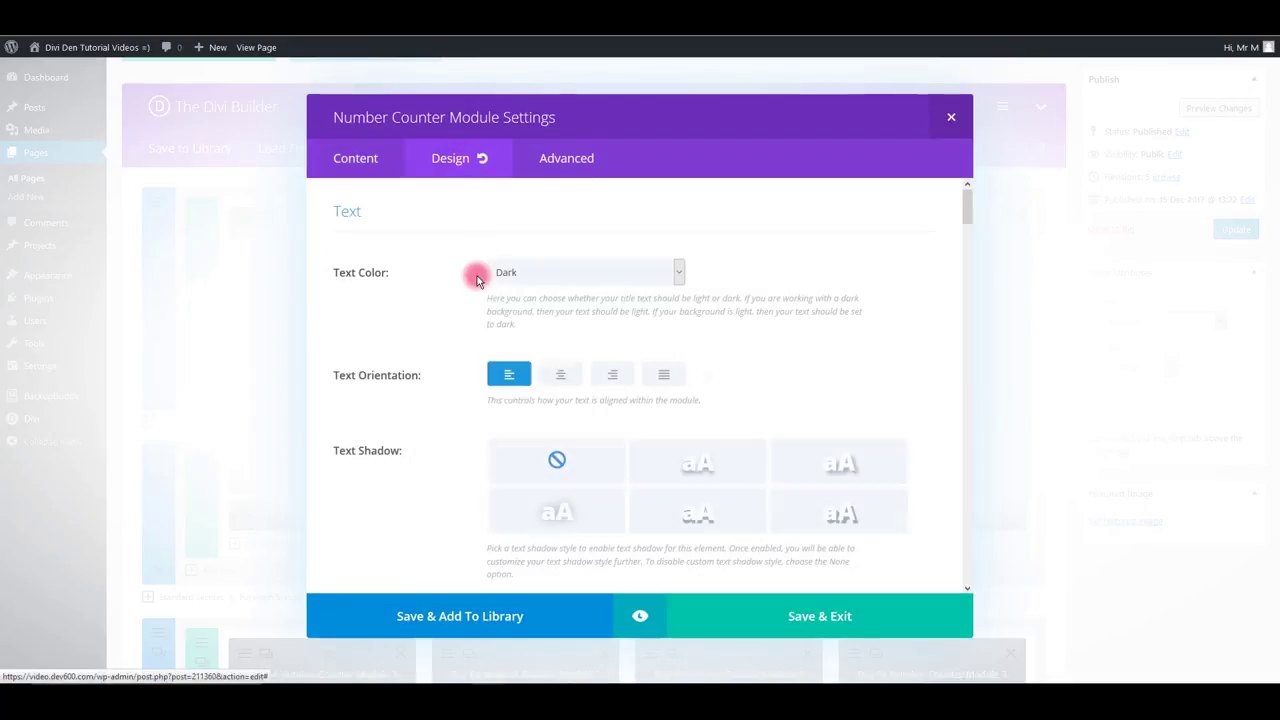
scroll(522, 343, "down", 15)
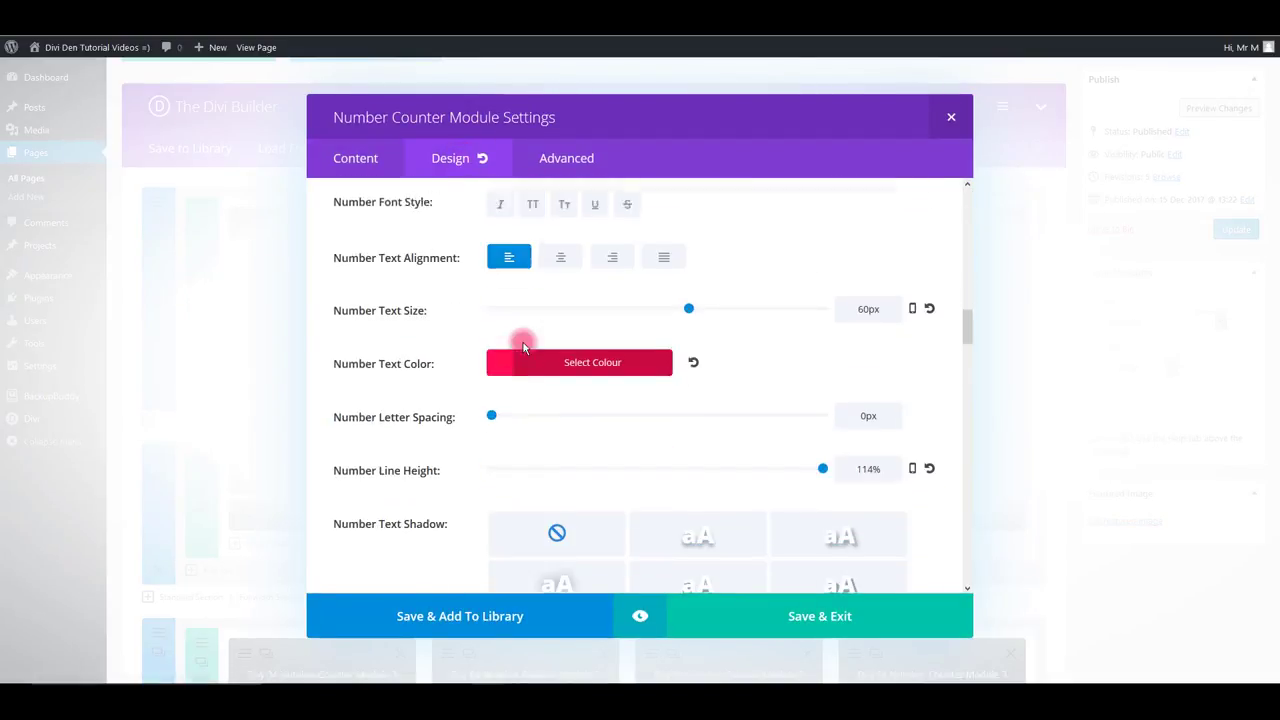
scroll(522, 347, "down", 1)
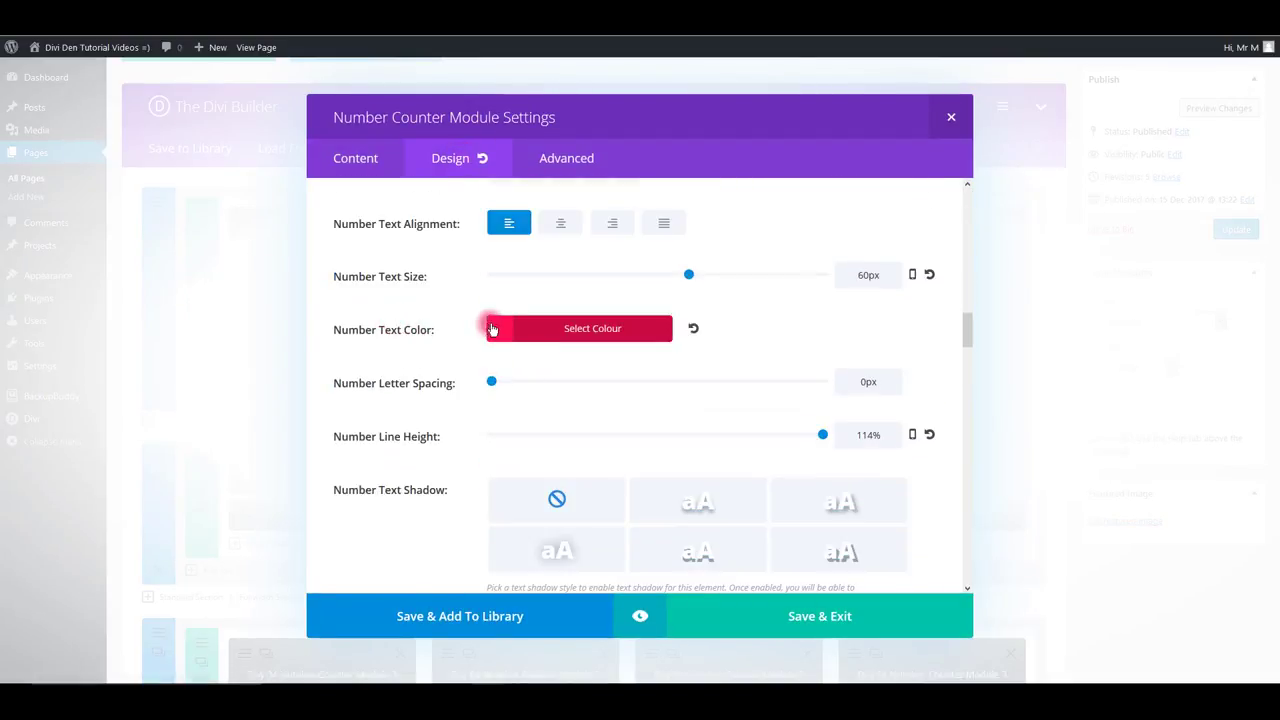
left_click(492, 329)
left_click(611, 515)
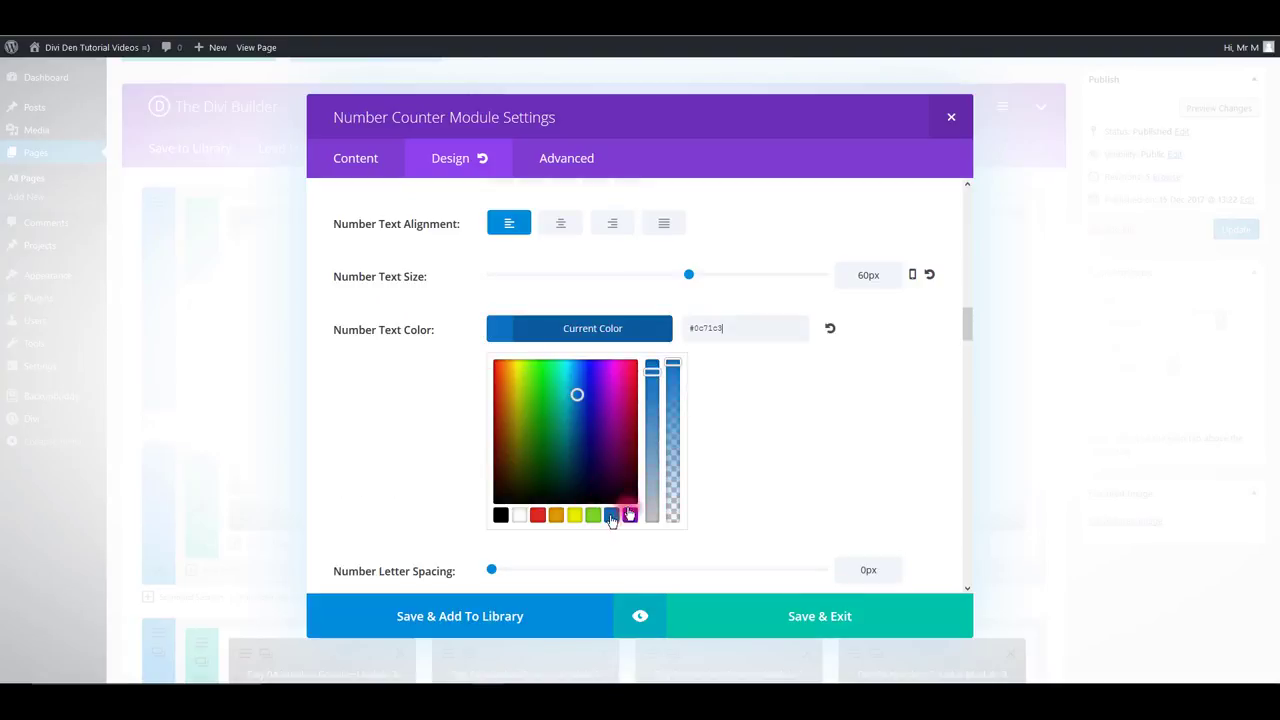
left_click(820, 616)
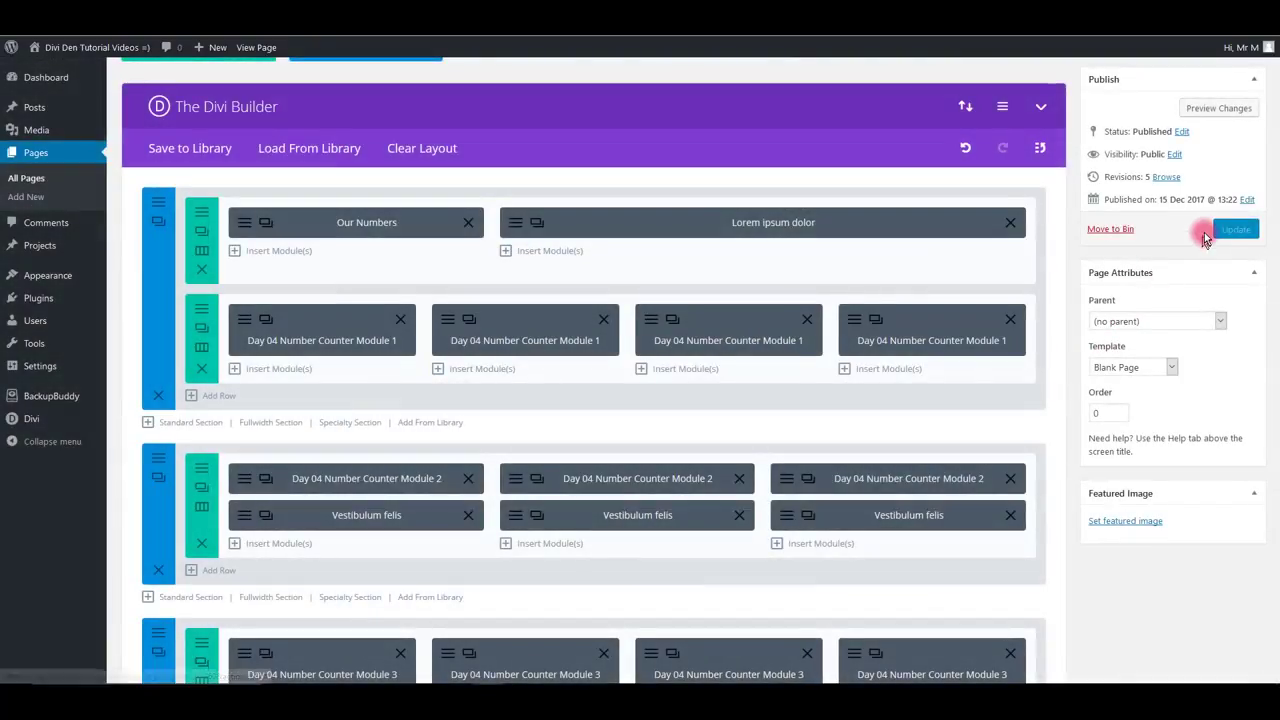
left_click(1222, 229)
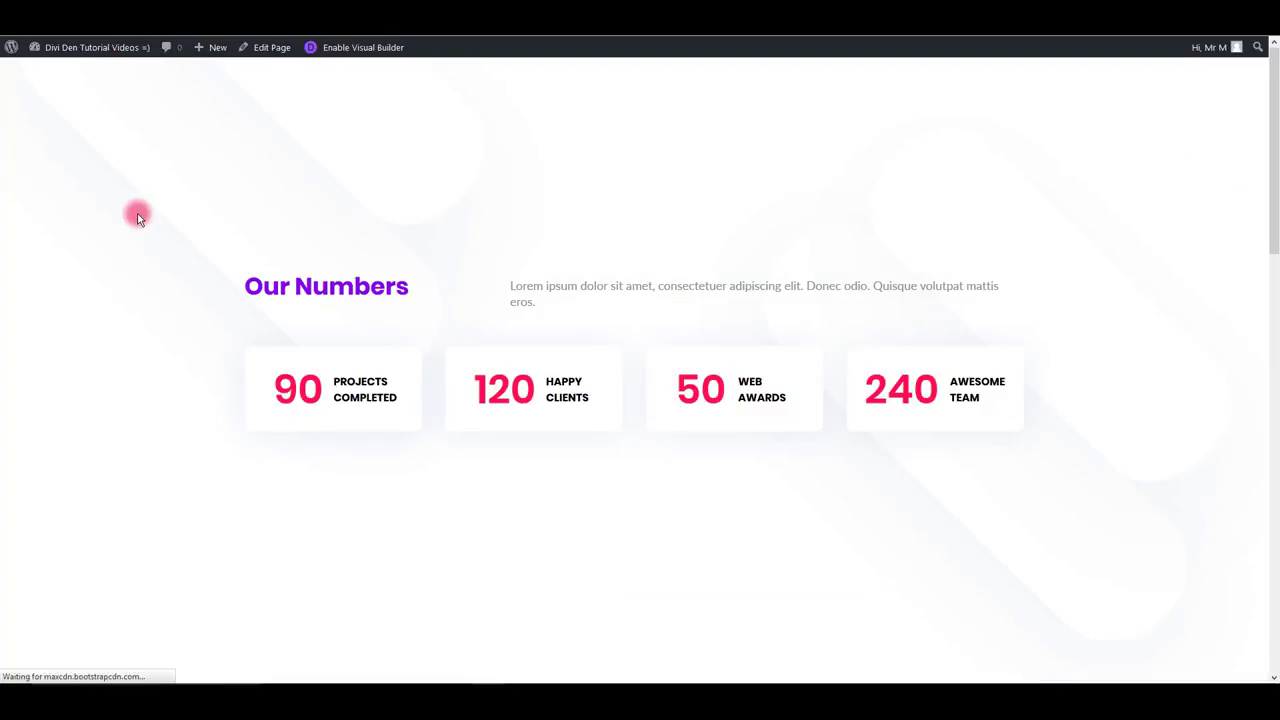
Step: Examine the counter numbers in the published page's first section and the "Lorem ipsum" titles of the three cards in the second
scroll(224, 434, "down", 1)
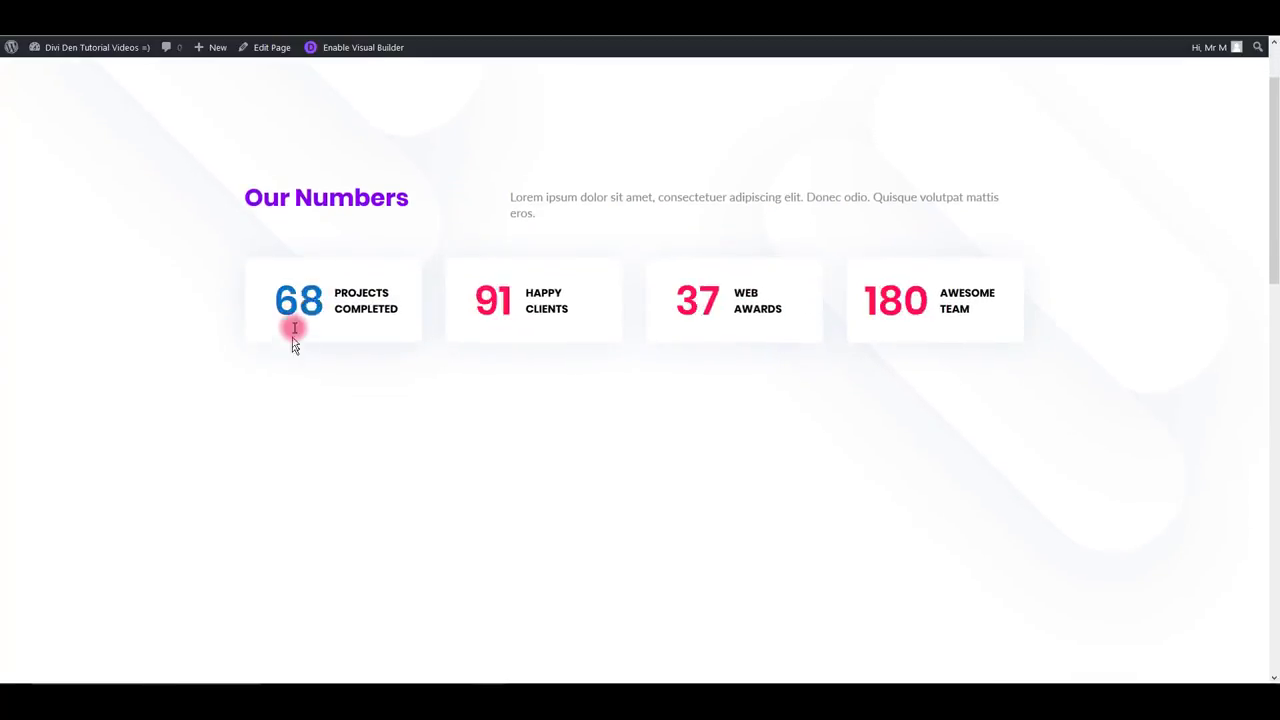
left_click_drag(296, 318, 500, 303)
double_click(506, 303)
double_click(692, 298)
double_click(872, 298)
scroll(691, 363, "down", 5)
scroll(628, 332, "down", 3)
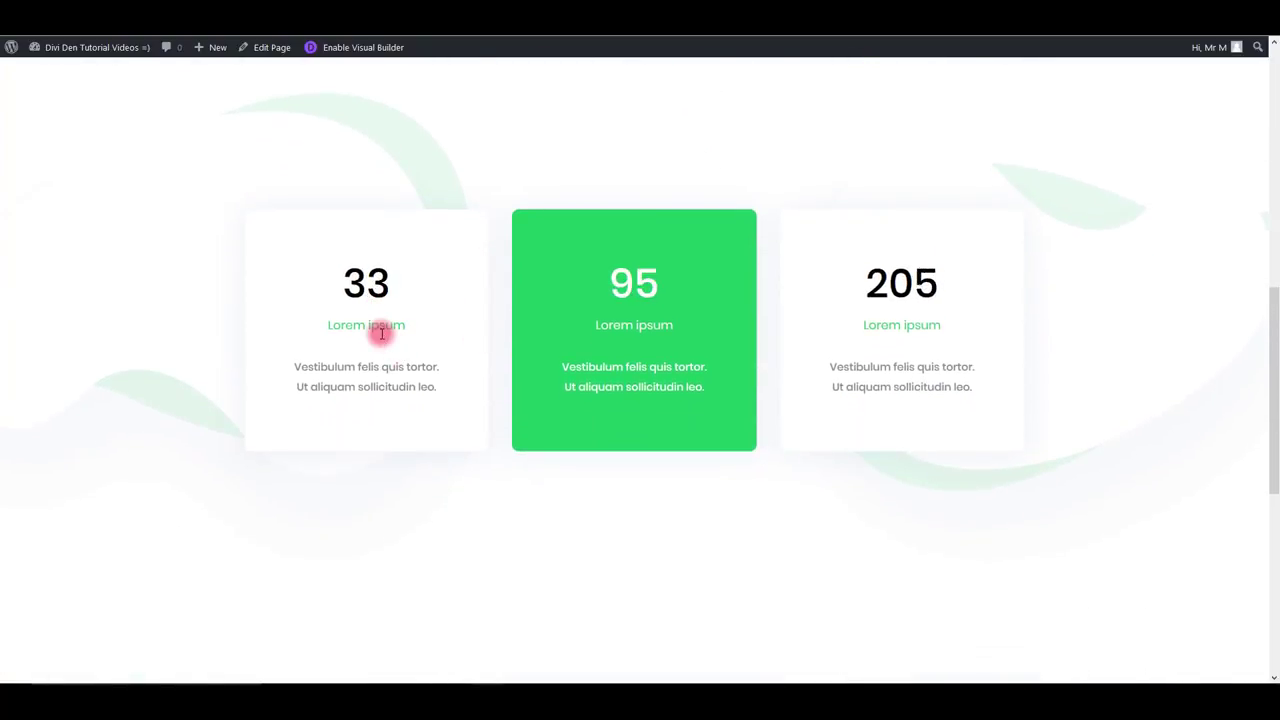
left_click(891, 329)
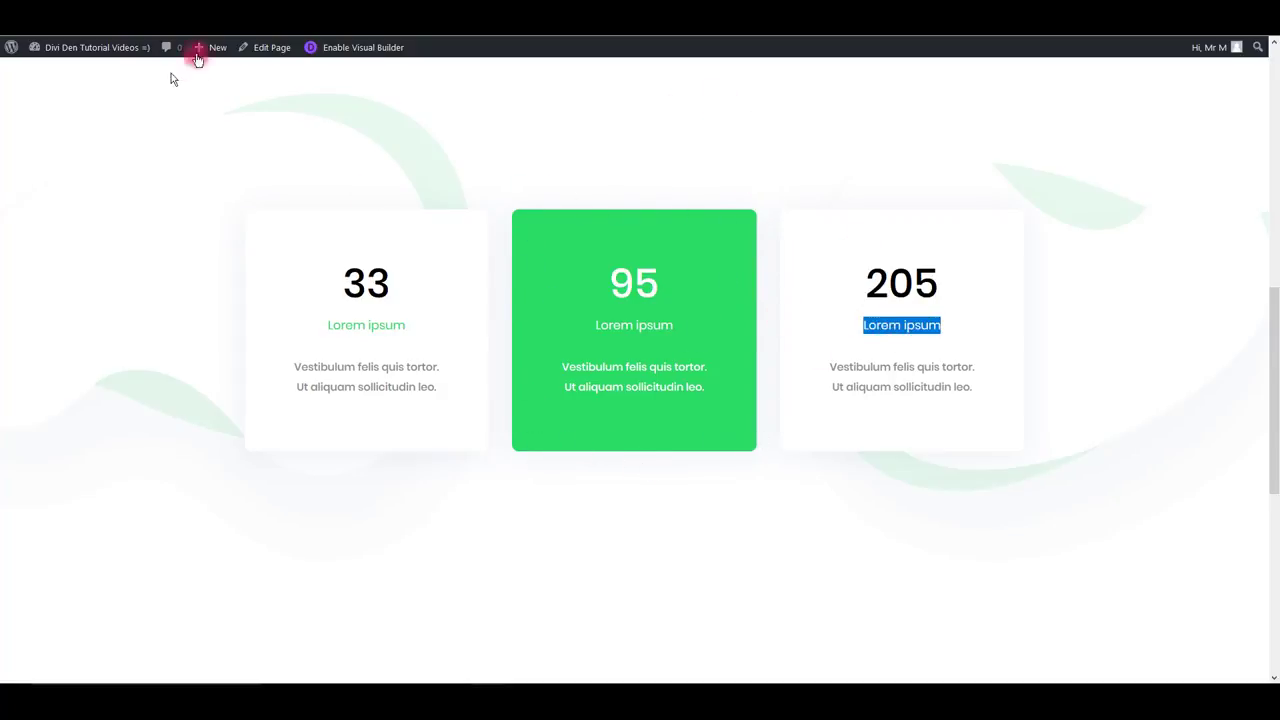
left_click(378, 318)
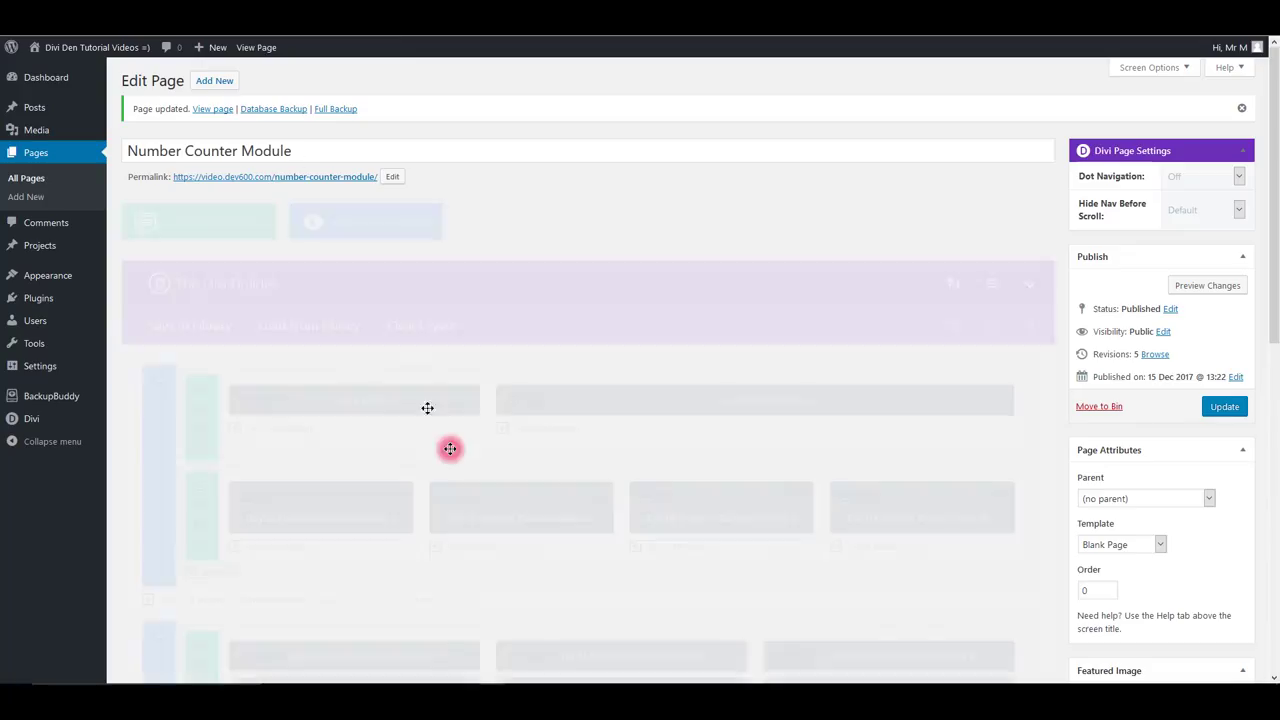
Step: Set the title text colour of the second section's first number counter to the palette's blue and save the module
scroll(449, 449, "down", 3)
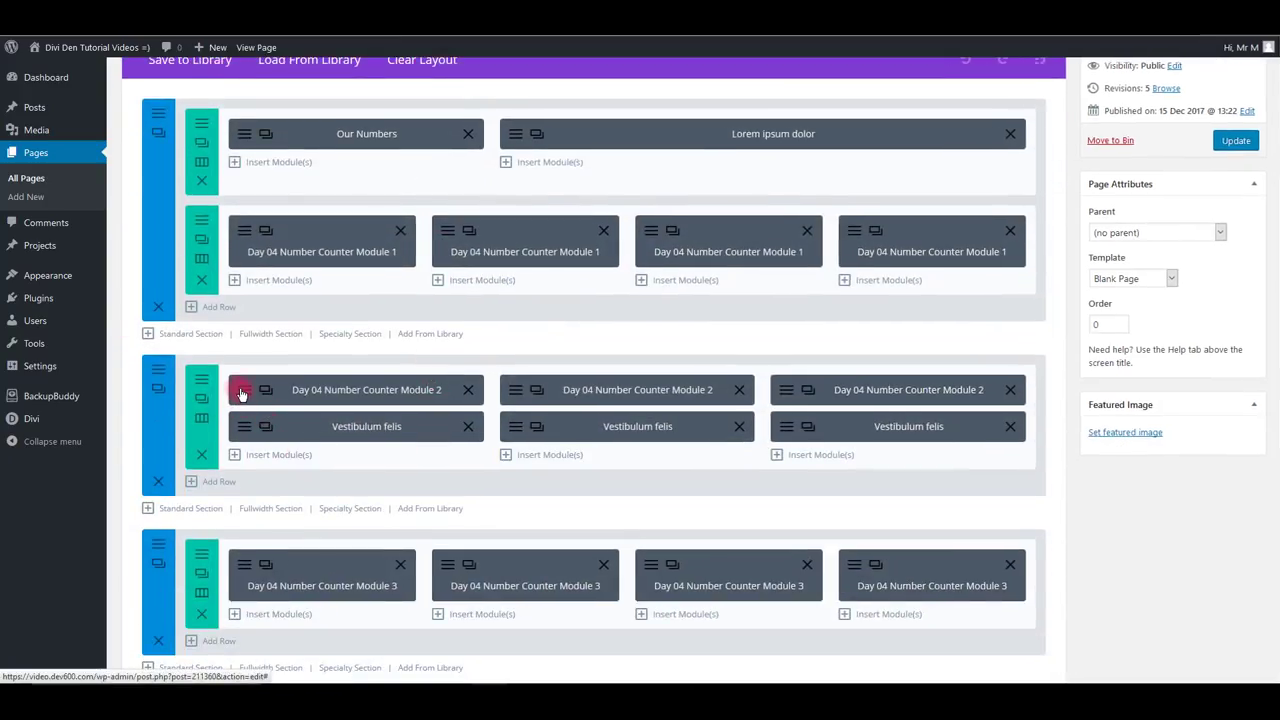
left_click(241, 392)
left_click(436, 163)
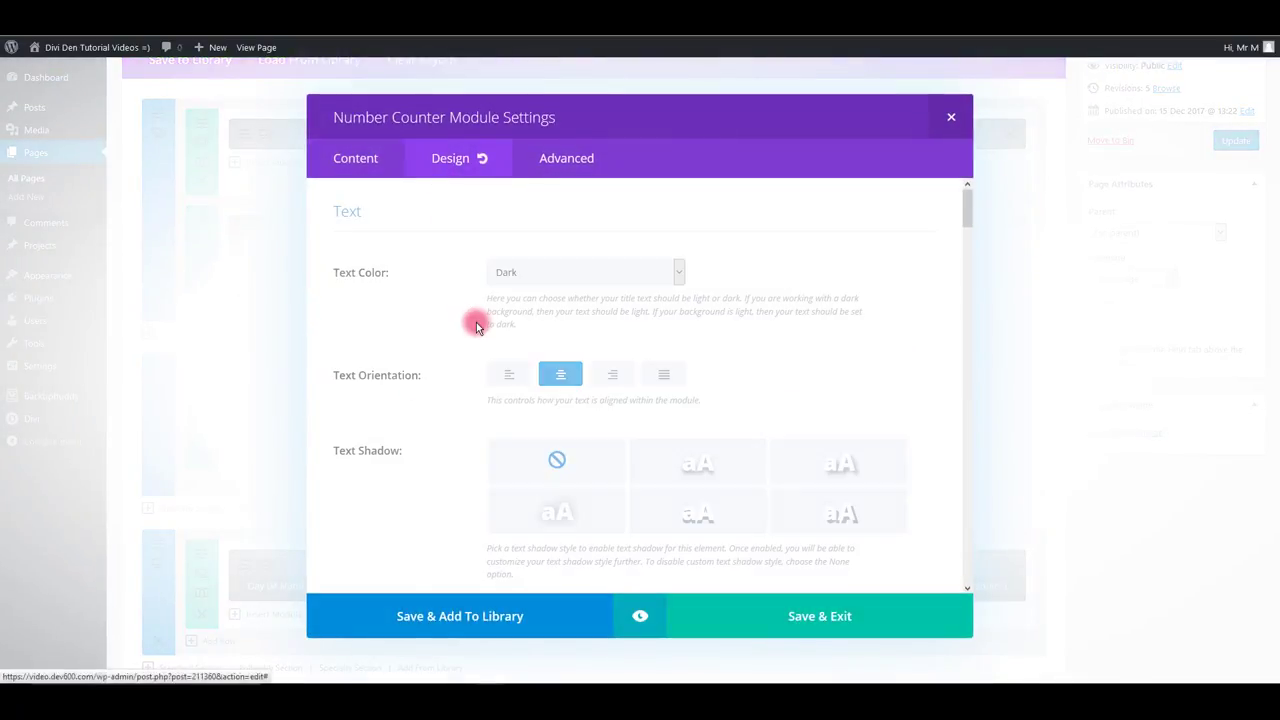
scroll(474, 323, "down", 10)
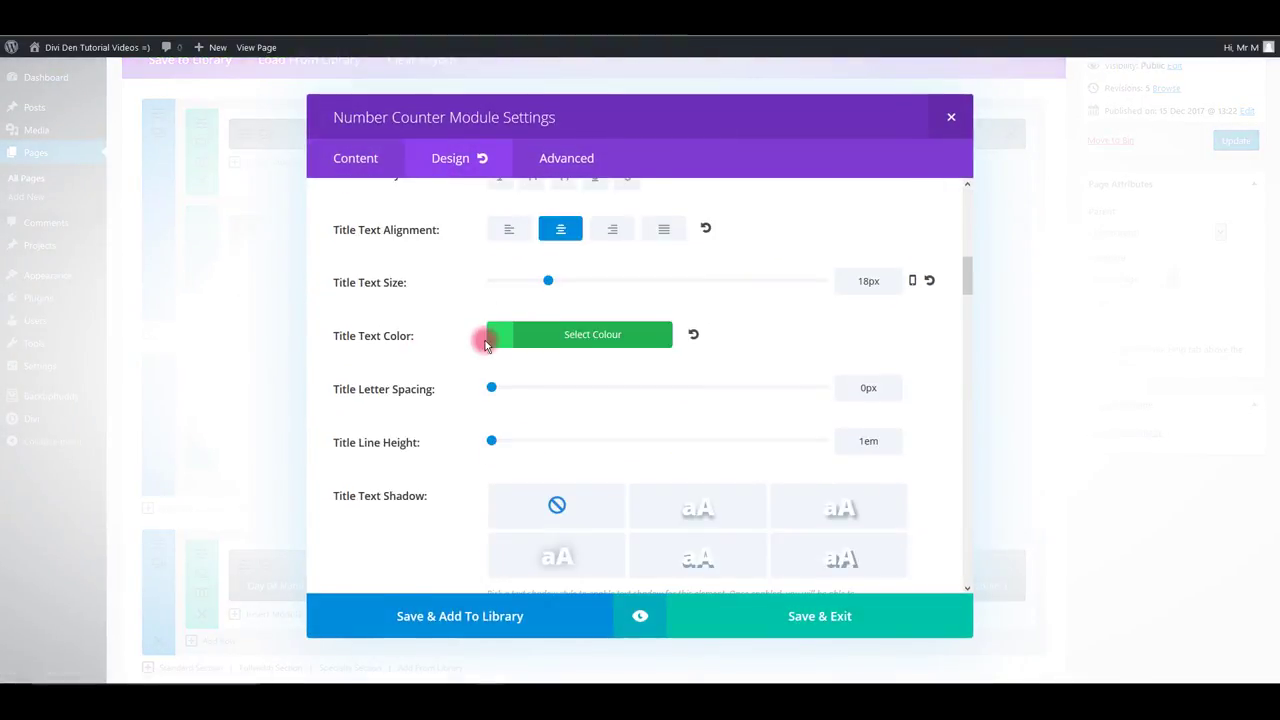
left_click(498, 344)
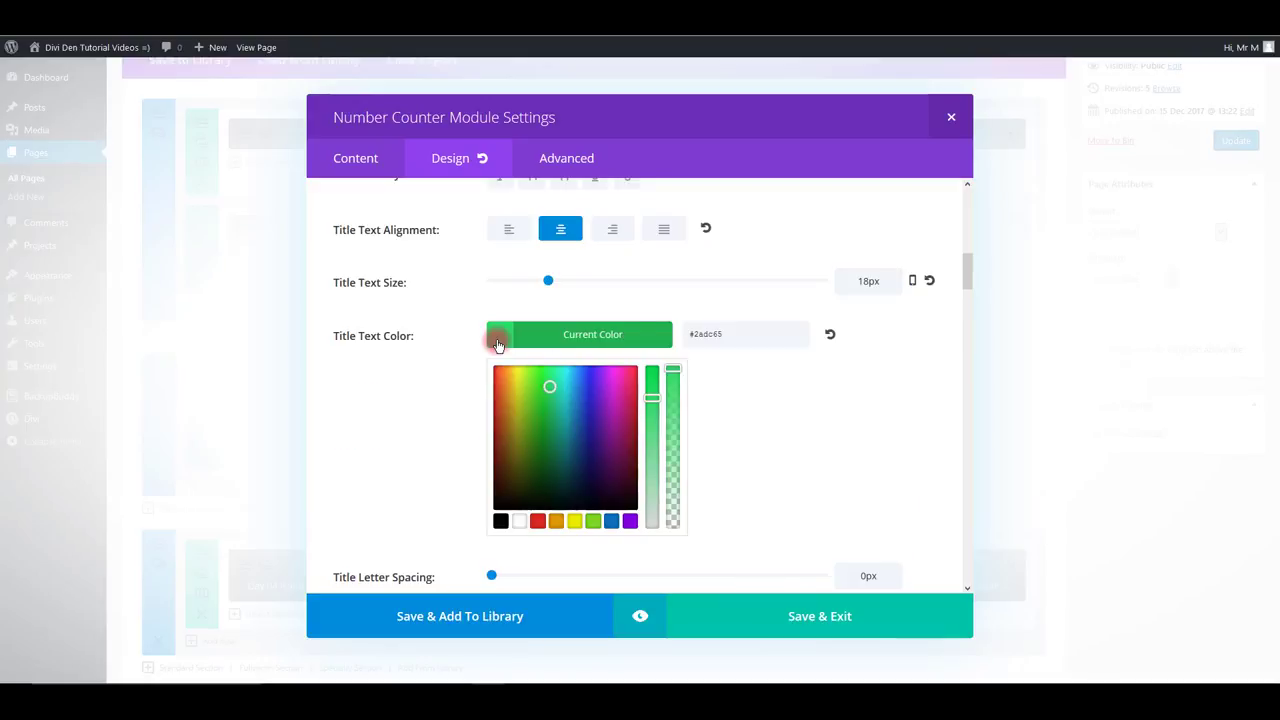
left_click(610, 517)
left_click(849, 486)
left_click(849, 612)
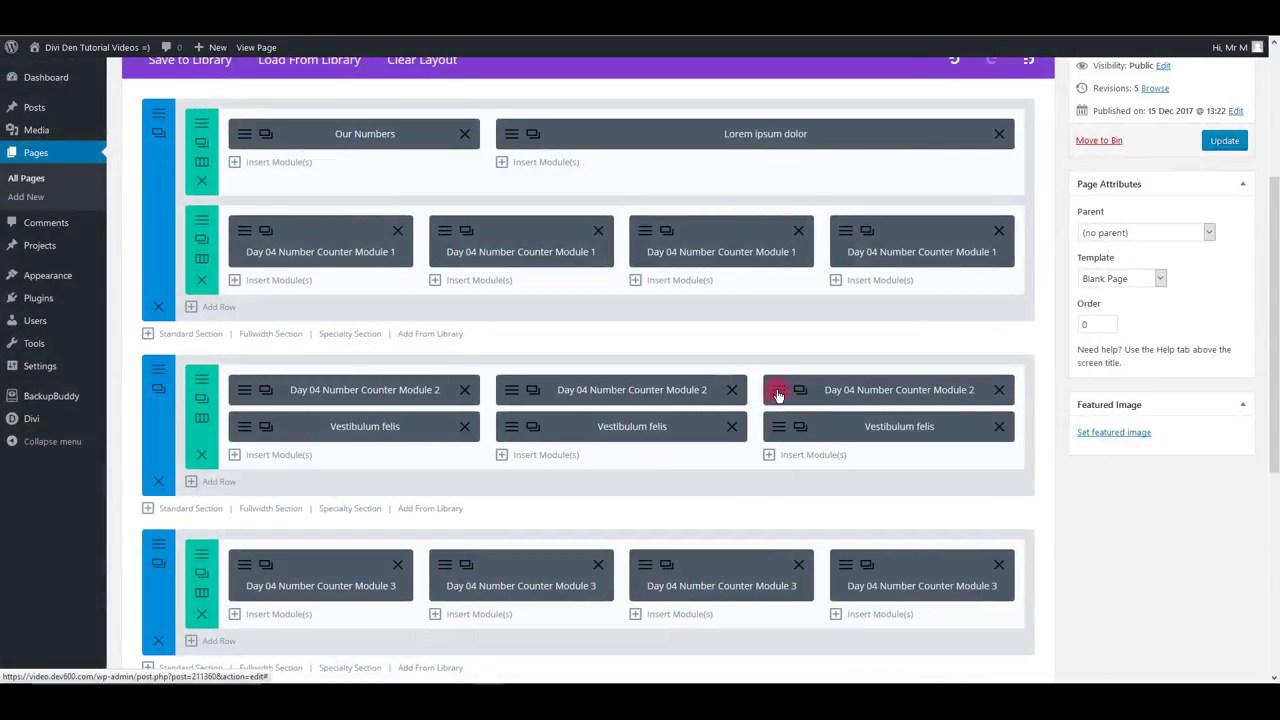
Step: Set the title text colour of the second section's third number counter to the palette's blue and save the module
left_click(778, 393)
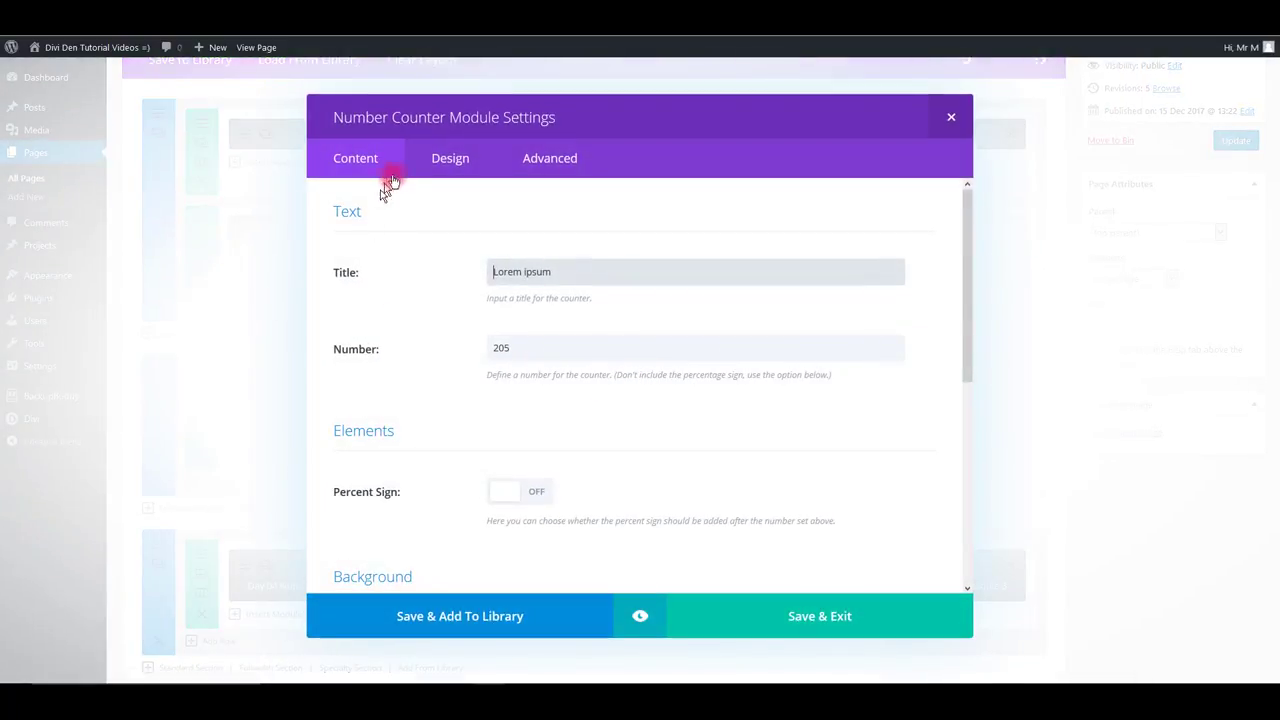
left_click(450, 158)
scroll(528, 400, "down", 5)
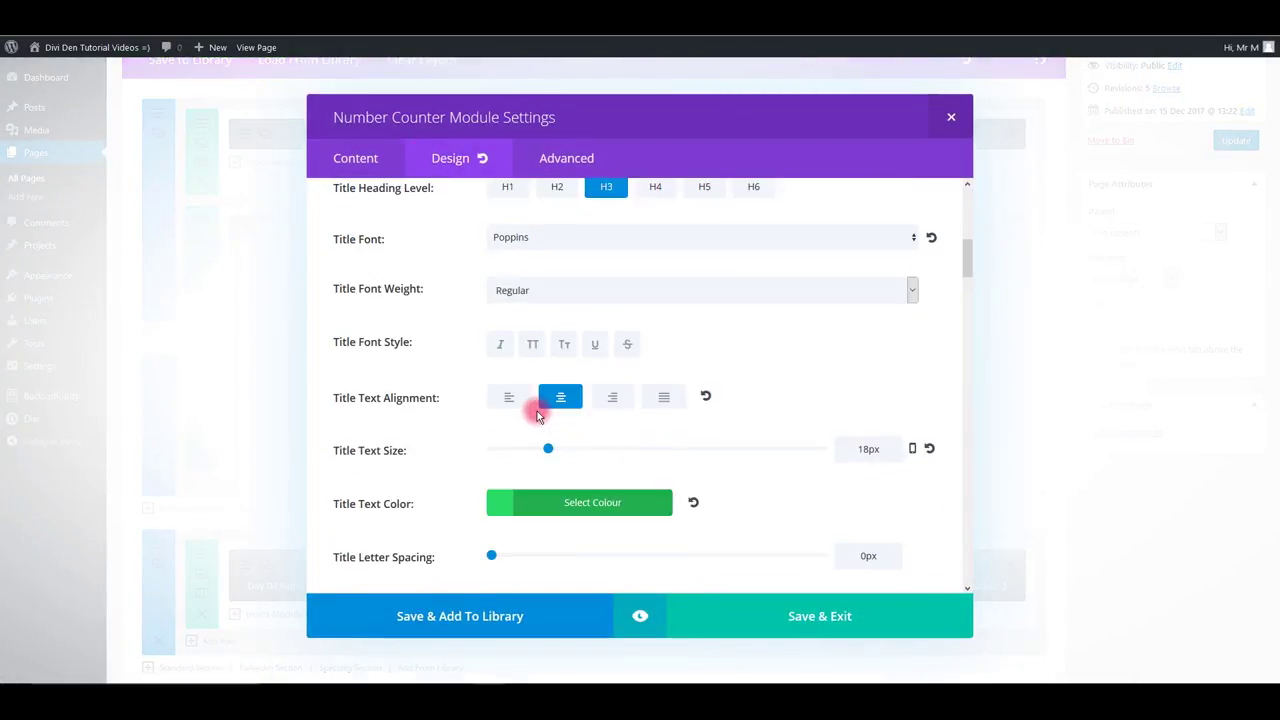
left_click(498, 514)
scroll(680, 510, "down", 3)
left_click(611, 521)
left_click(803, 606)
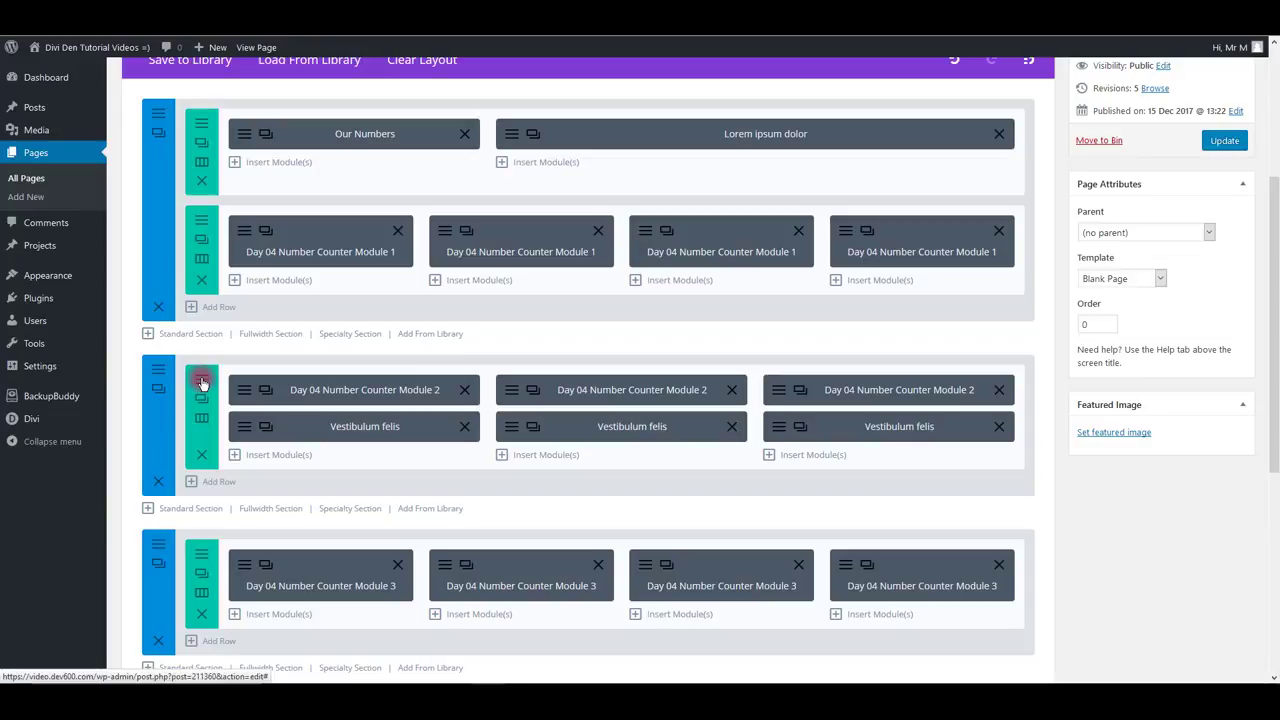
Step: Set the column 2 background of the second section's row to the palette's blue, save the row, and update the page
left_click(201, 381)
scroll(523, 270, "down", 3)
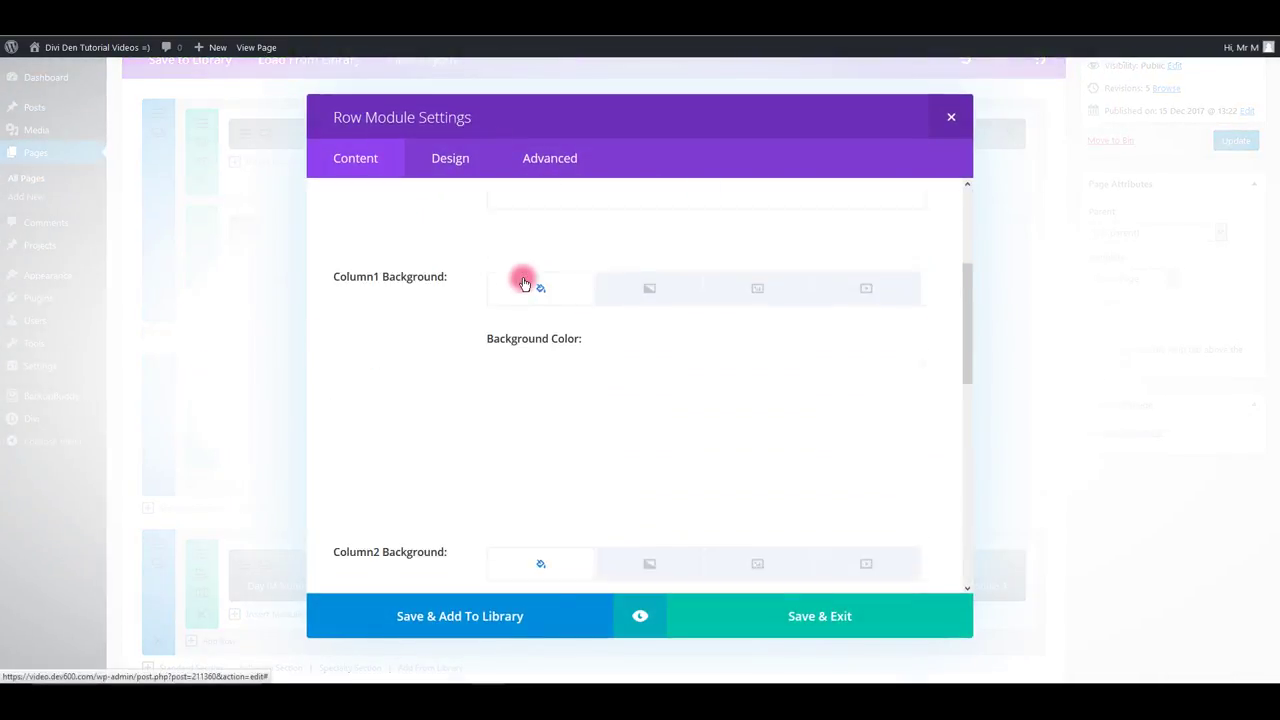
left_click(523, 281)
scroll(440, 285, "down", 3)
left_click(888, 384)
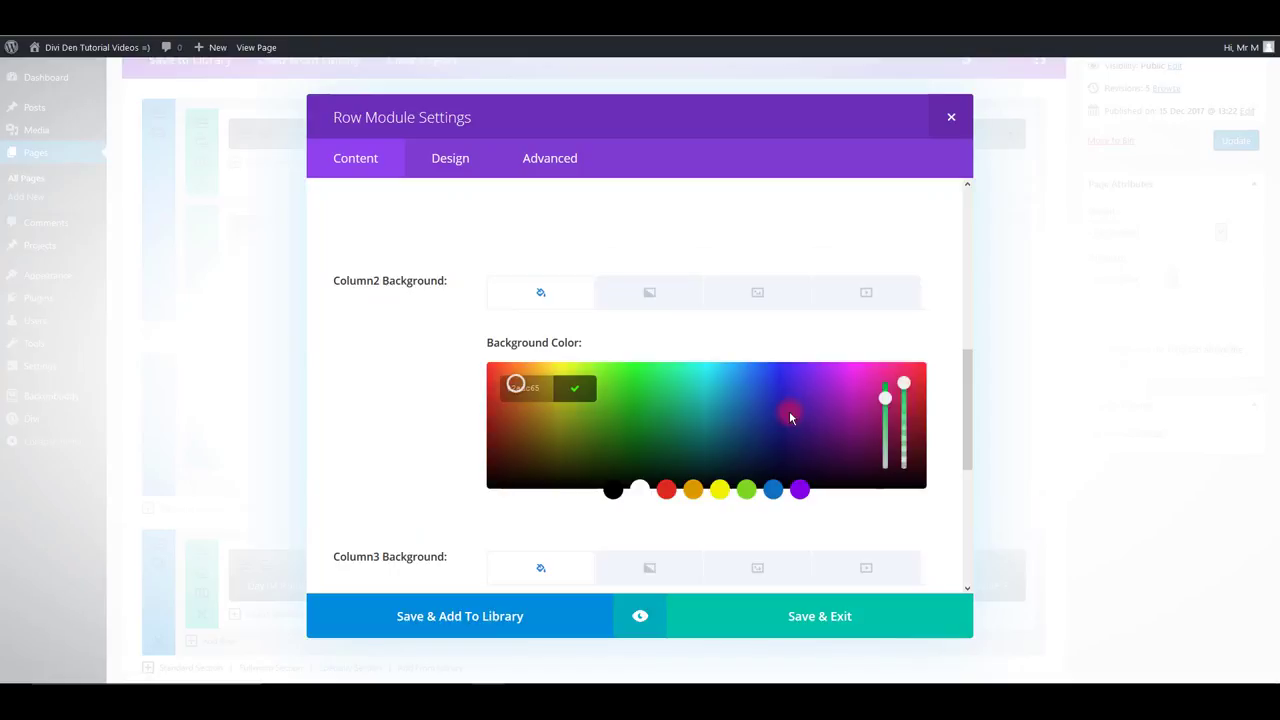
left_click(773, 490)
left_click(920, 532)
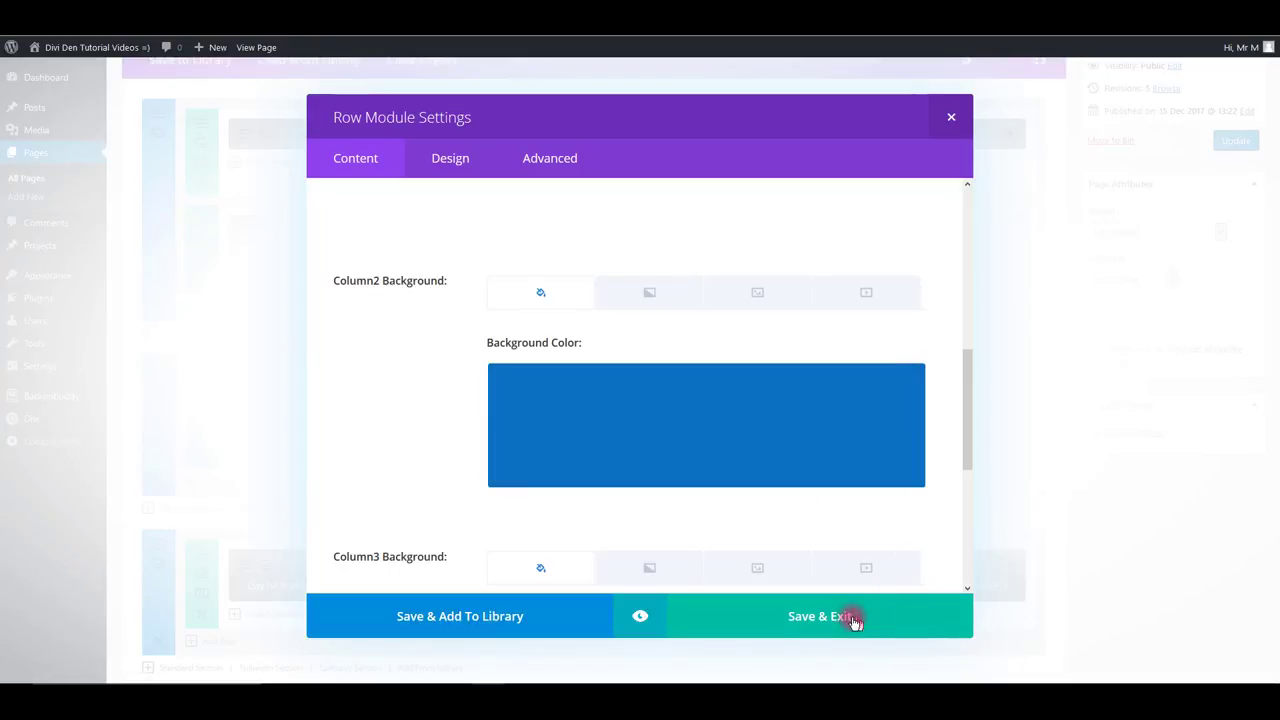
left_click(849, 617)
left_click(1213, 145)
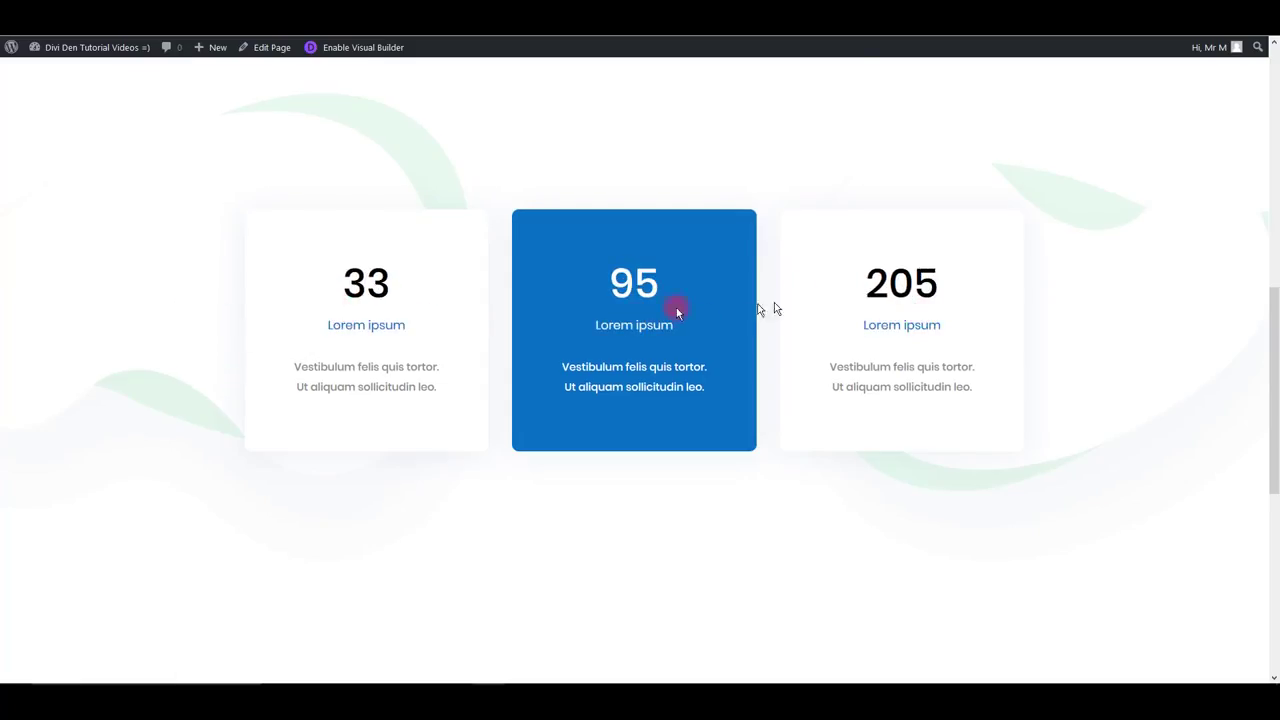
Step: Set the column 1 and column 2 background colours of the third section's row to the palette's green #7cda24
scroll(600, 311, "down", 5)
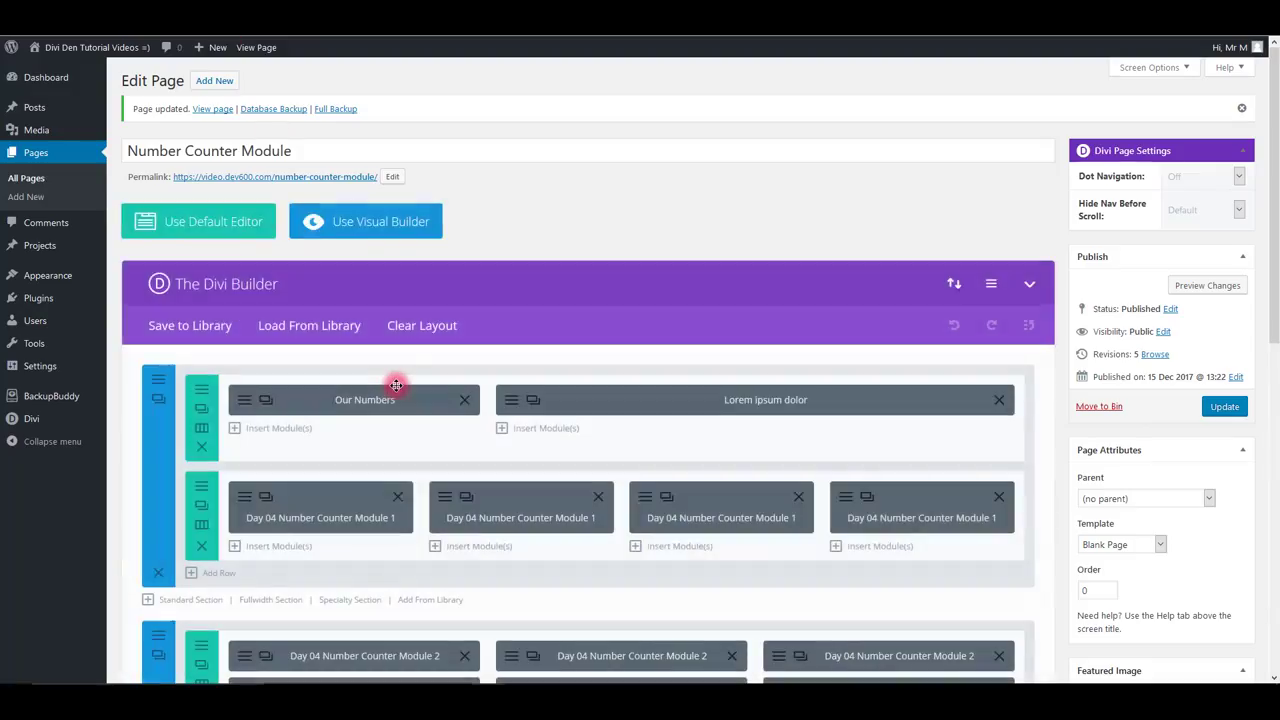
scroll(394, 386, "down", 5)
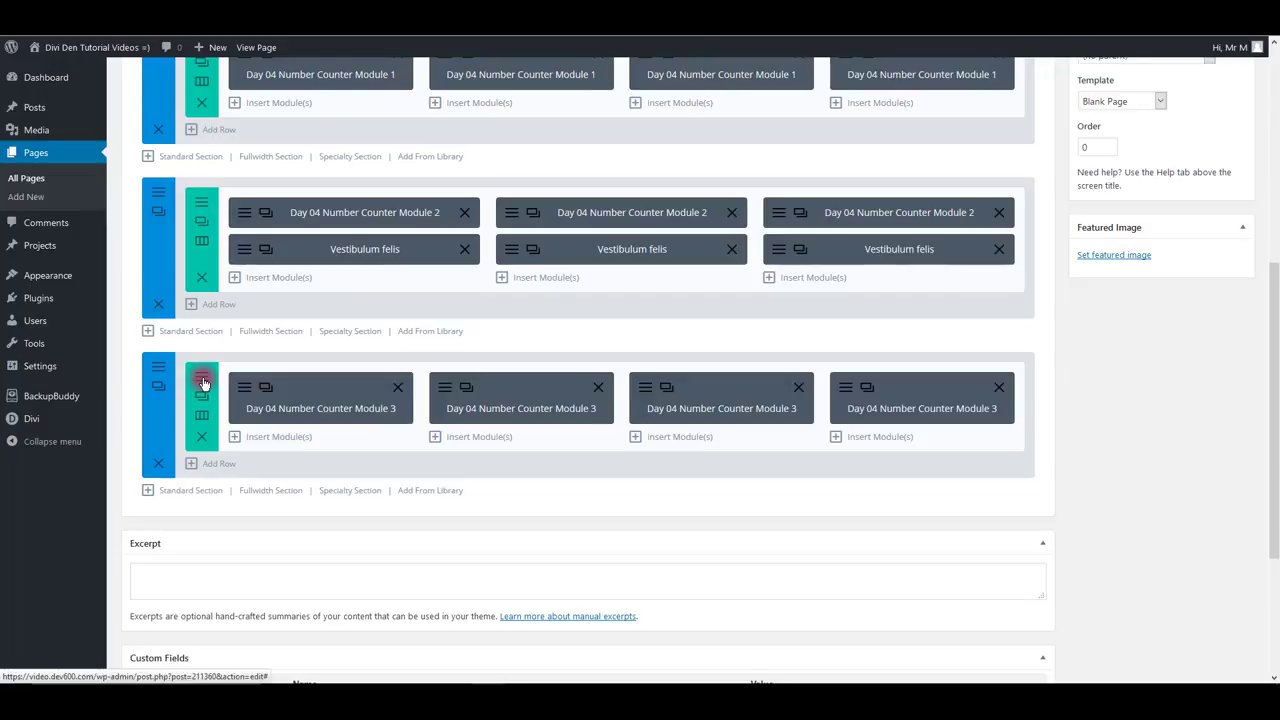
left_click(202, 382)
scroll(430, 400, "down", 4)
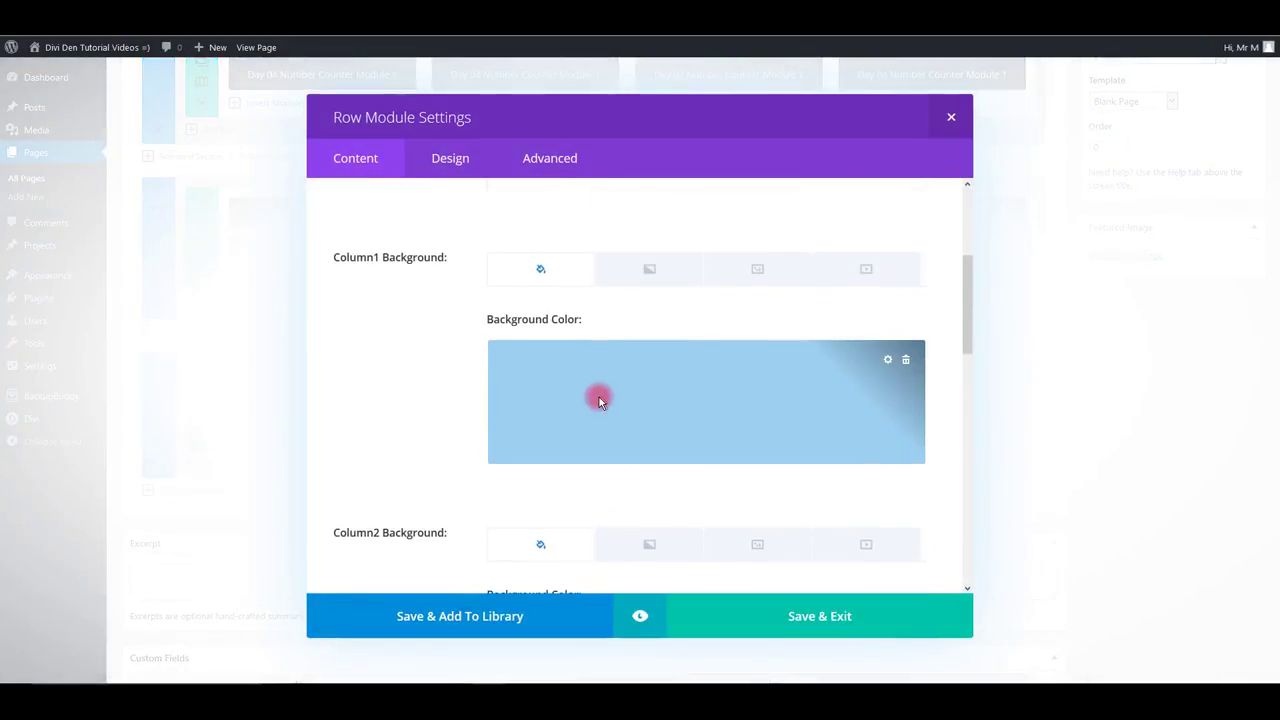
left_click(599, 397)
left_click(747, 470)
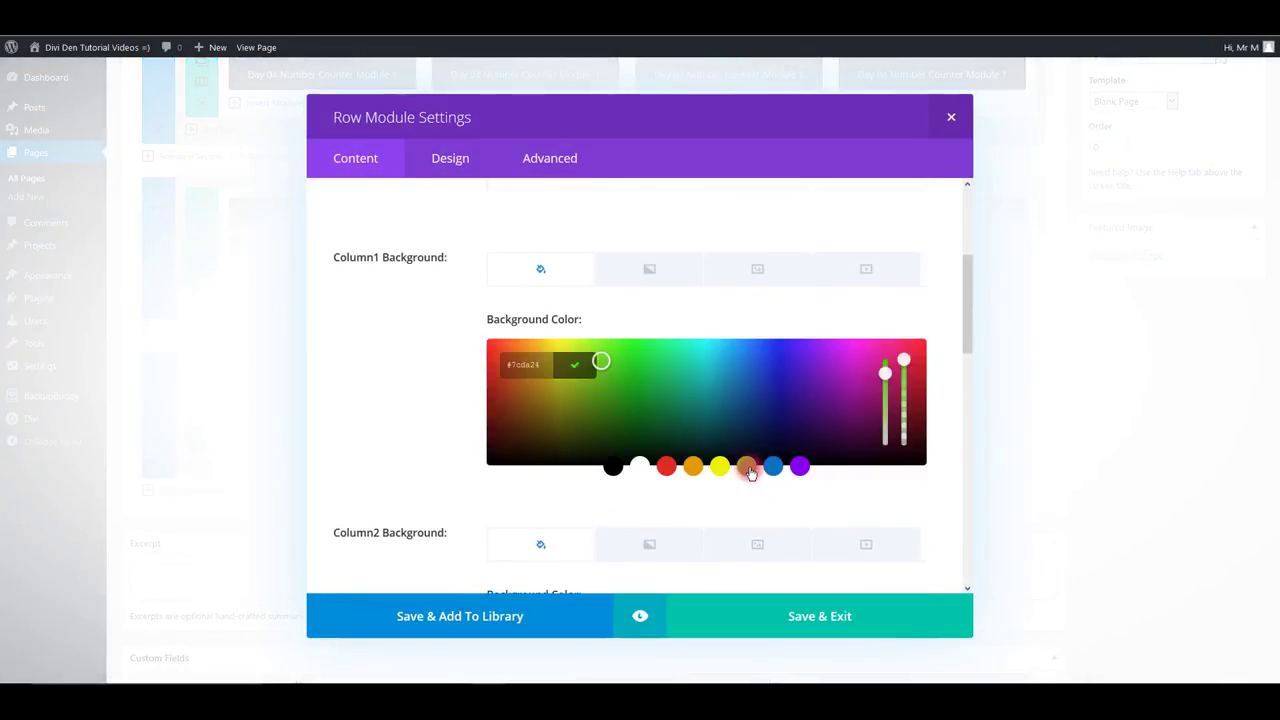
left_click(357, 449)
scroll(429, 449, "down", 2)
left_click(685, 519)
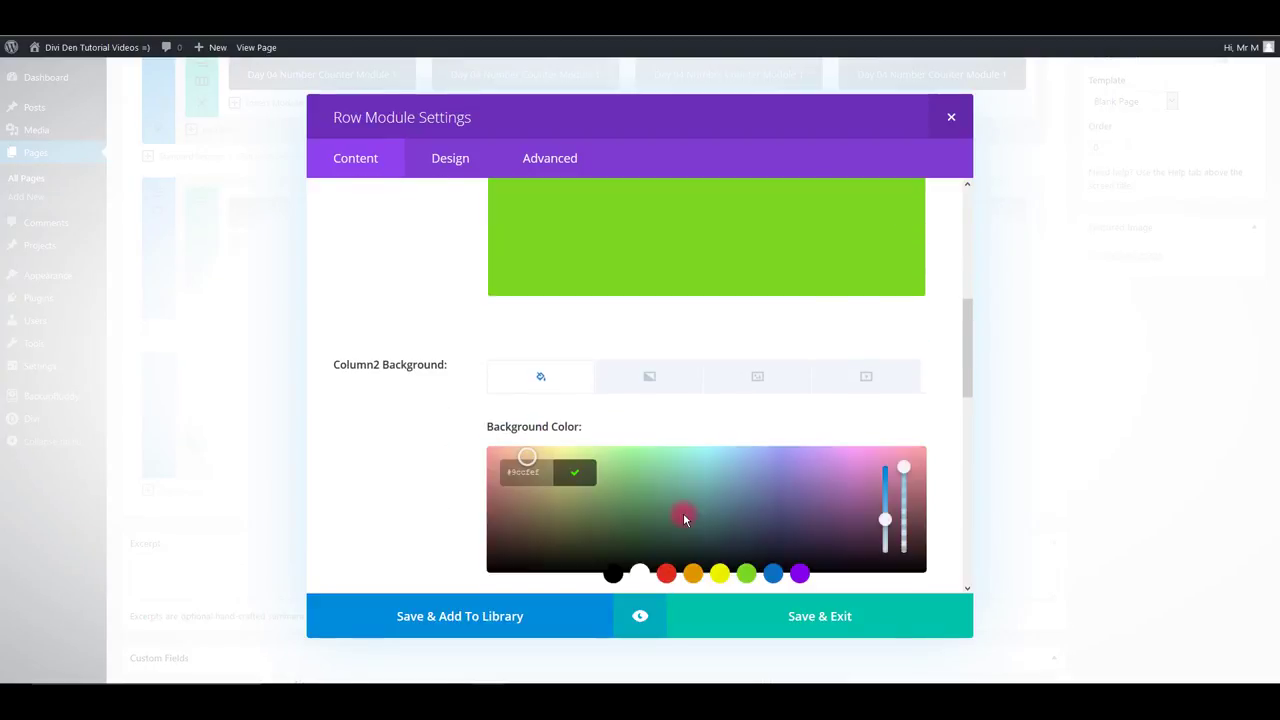
left_click(746, 573)
left_click(420, 520)
Step: Set the column 3 and column 4 background colours of the same row to the green #7cda24
scroll(420, 520, "down", 1)
scroll(416, 528, "down", 1)
left_click(593, 381)
left_click(758, 429)
left_click(397, 400)
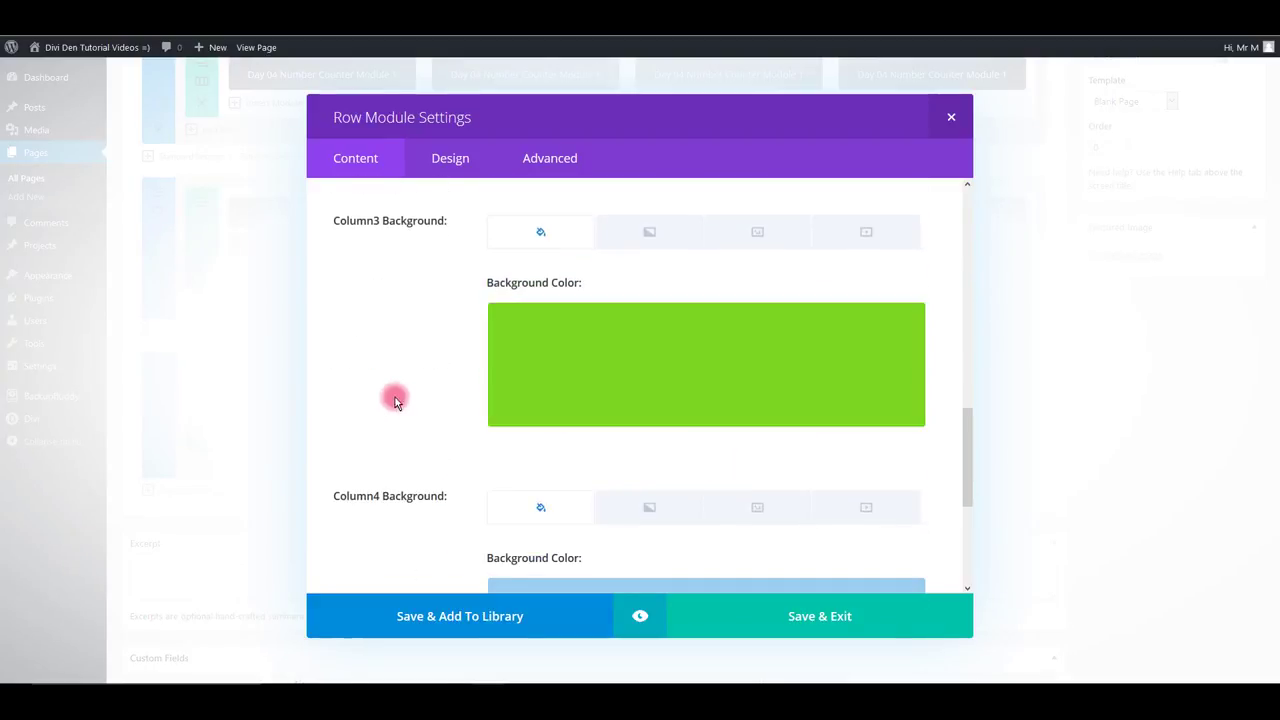
scroll(397, 400, "down", 3)
left_click(637, 406)
left_click(750, 414)
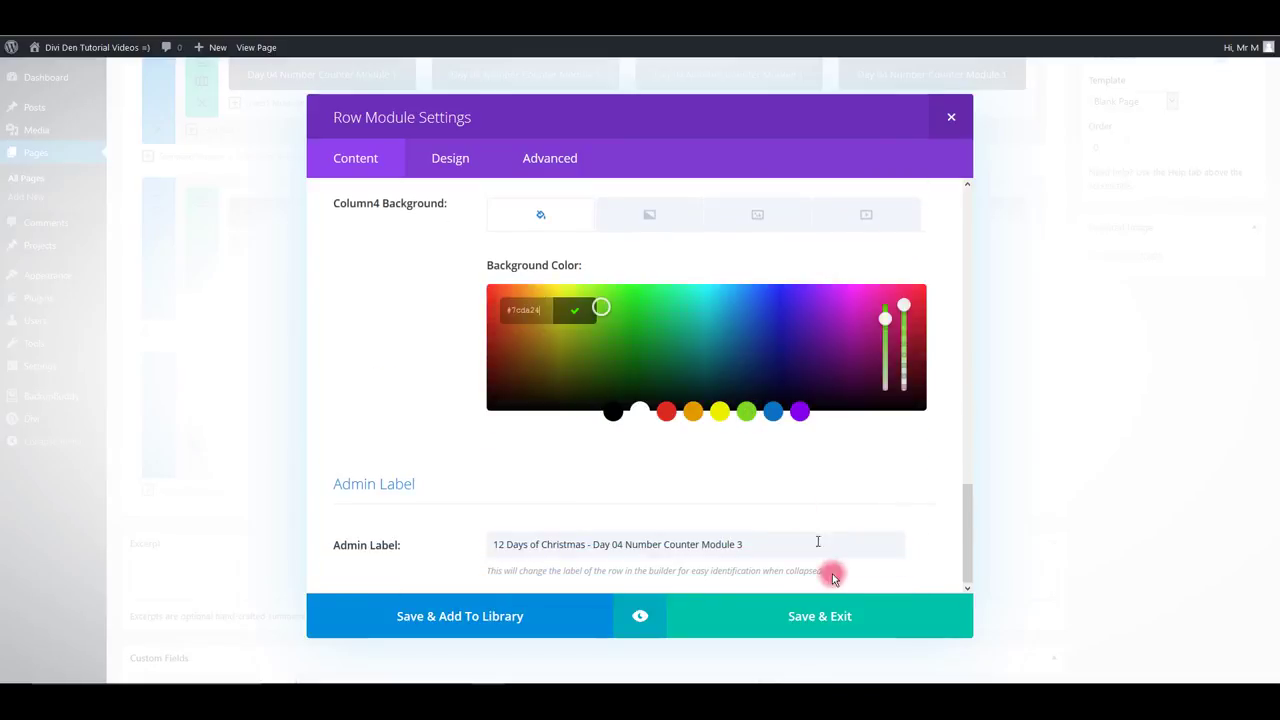
left_click(835, 495)
Step: Save the third section's row settings and update the page
left_click(885, 620)
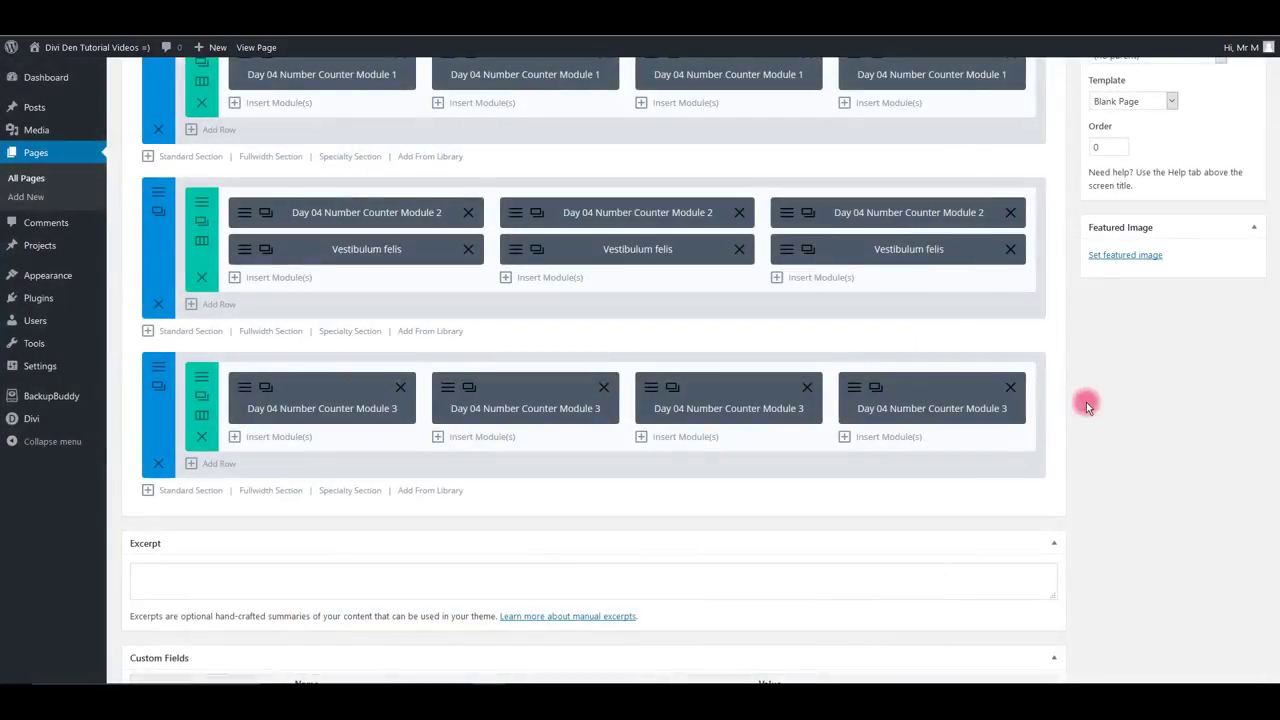
scroll(1089, 391, "up", 3)
left_click(1222, 232)
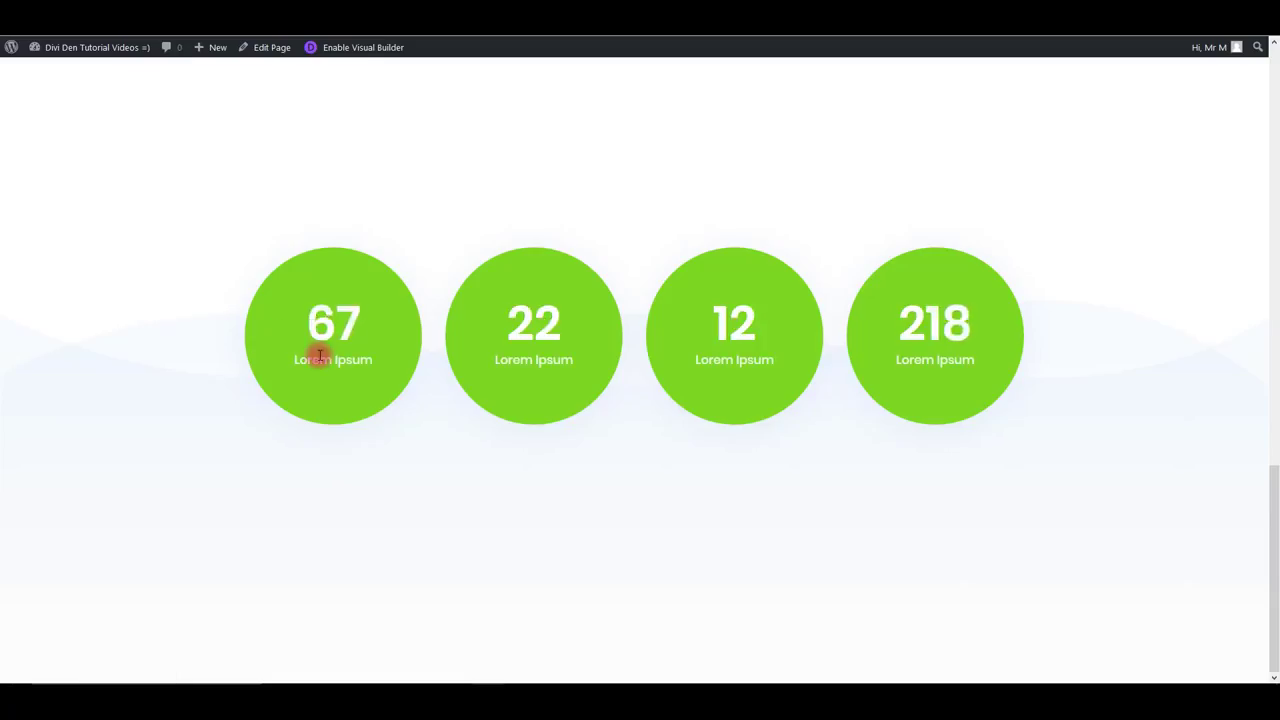
Step: Review the restyled second and third counter sections on the published page
scroll(366, 402, "up", 8)
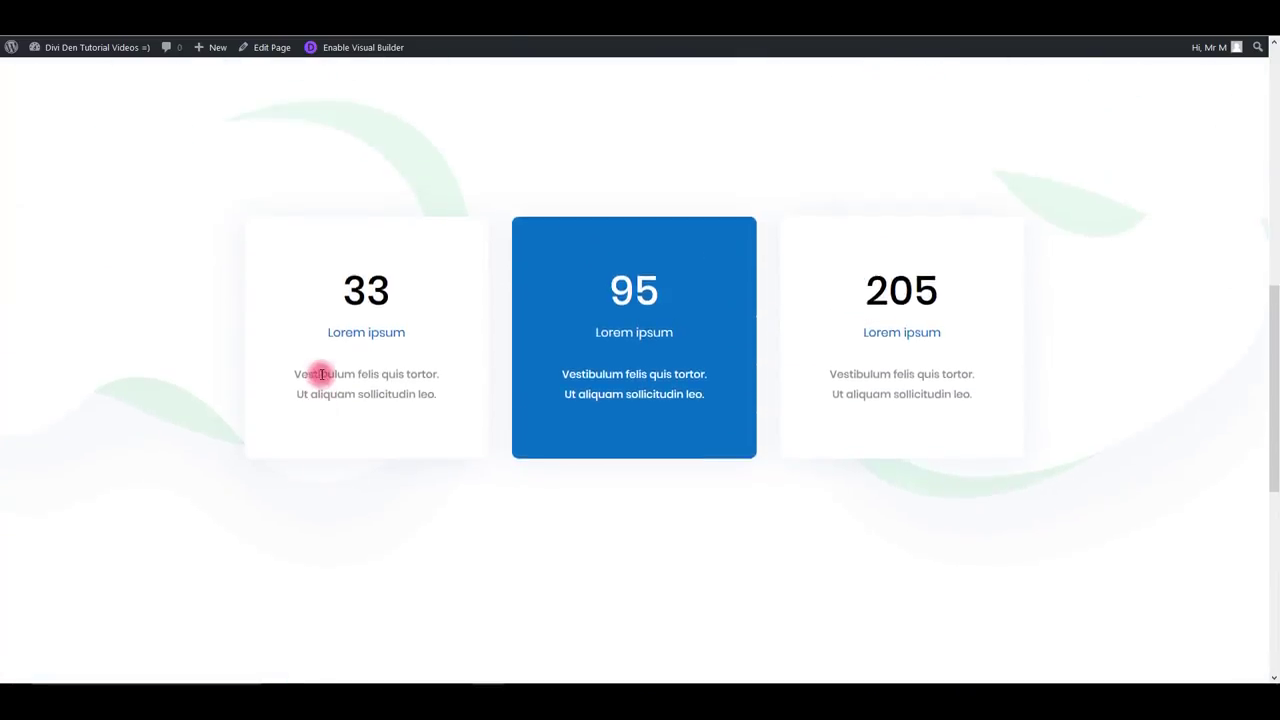
scroll(321, 376, "up", 1)
scroll(322, 377, "down", 4)
scroll(322, 378, "down", 7)
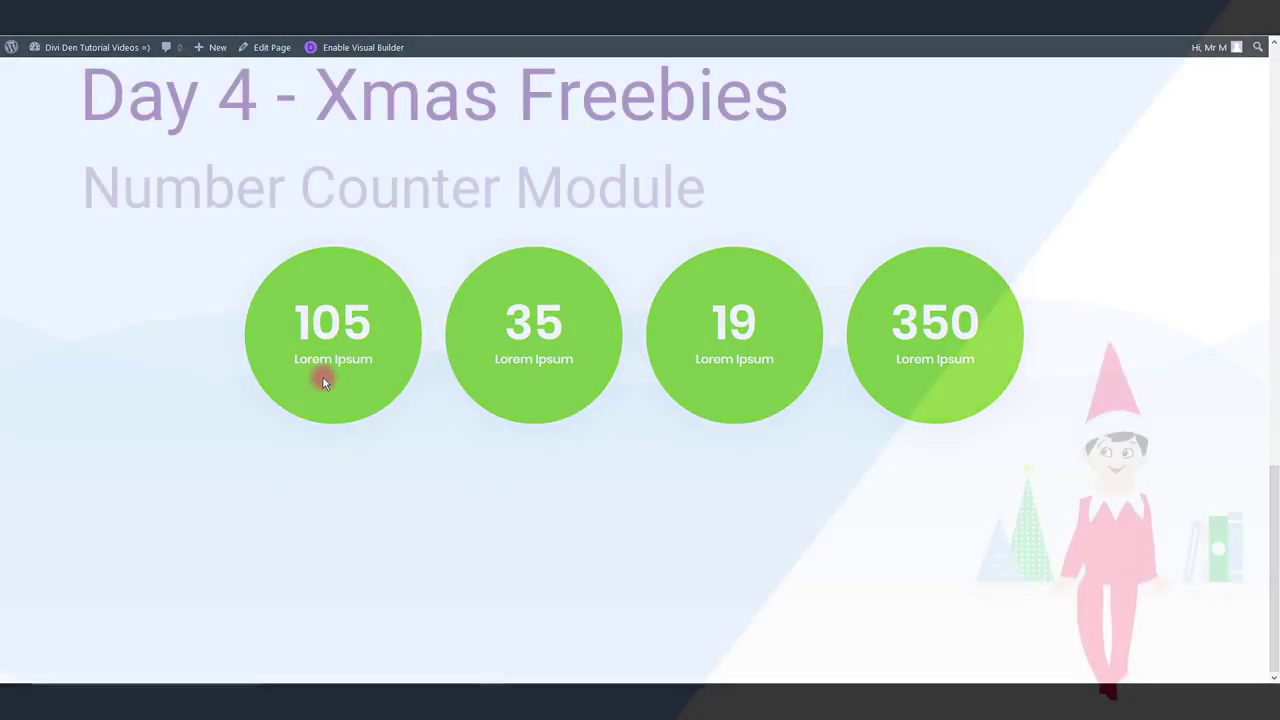